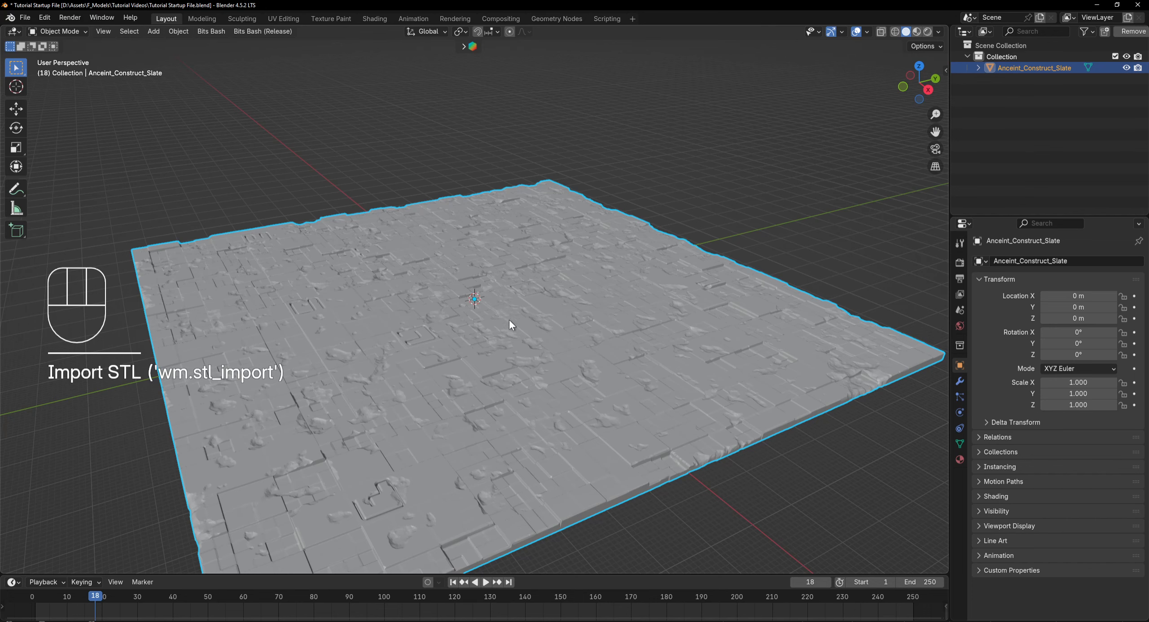
# Step: Deselect the slate and add a mesh cylinder with 200 vertices
pyautogui.scroll(-2, 510, 322)
pyautogui.click(304, 160)
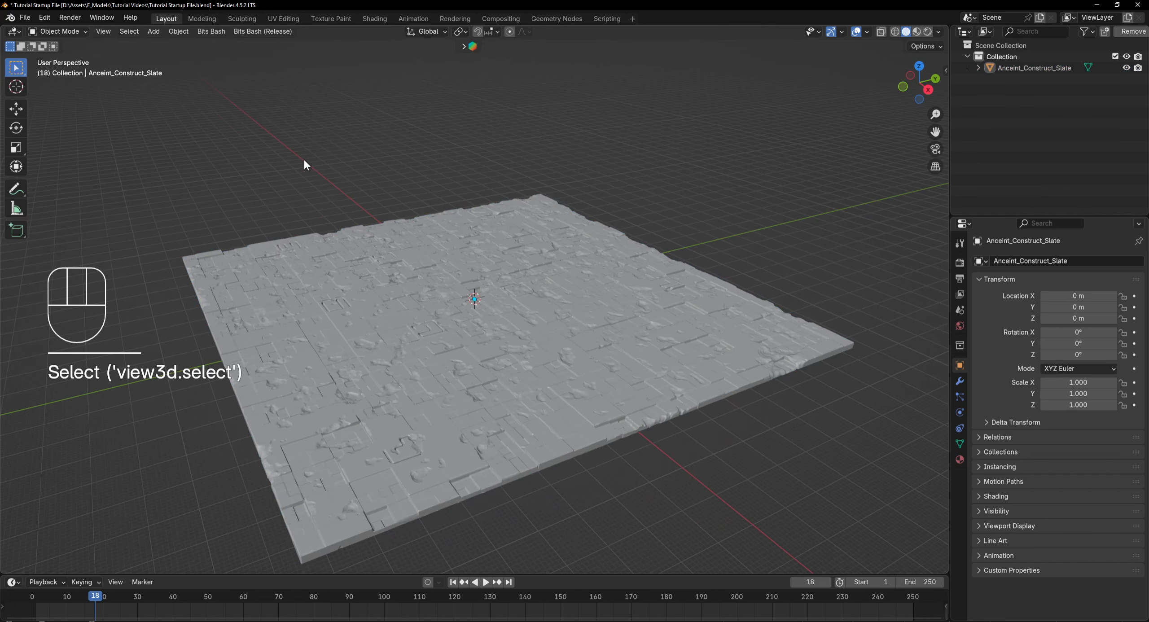
pyautogui.click(153, 33)
pyautogui.moveTo(171, 45)
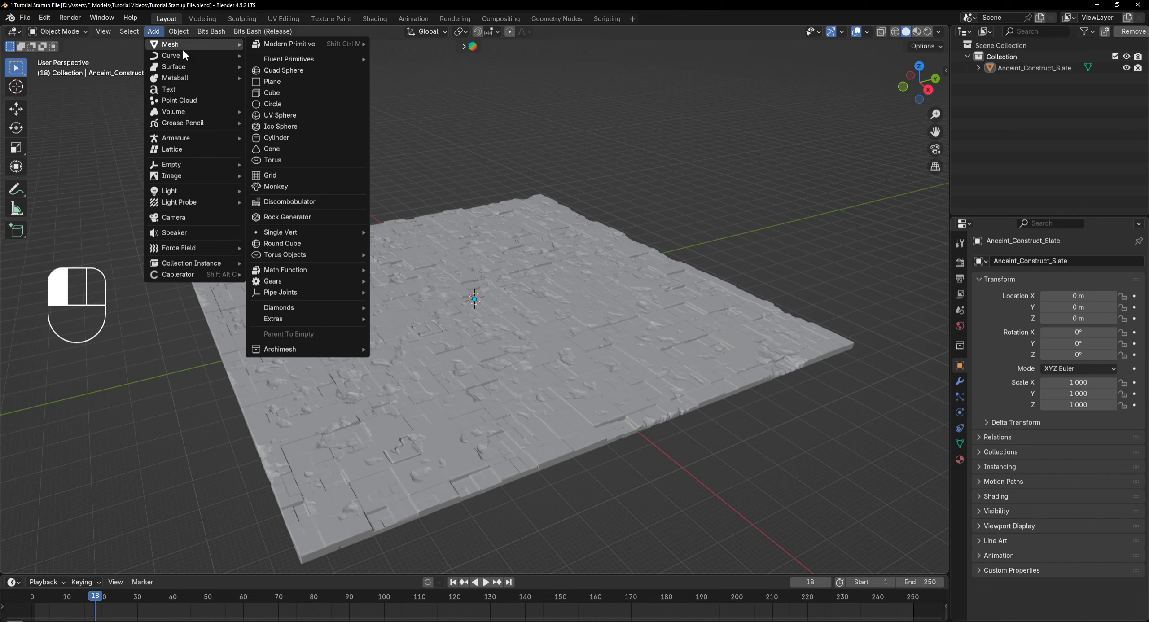
pyautogui.click(295, 138)
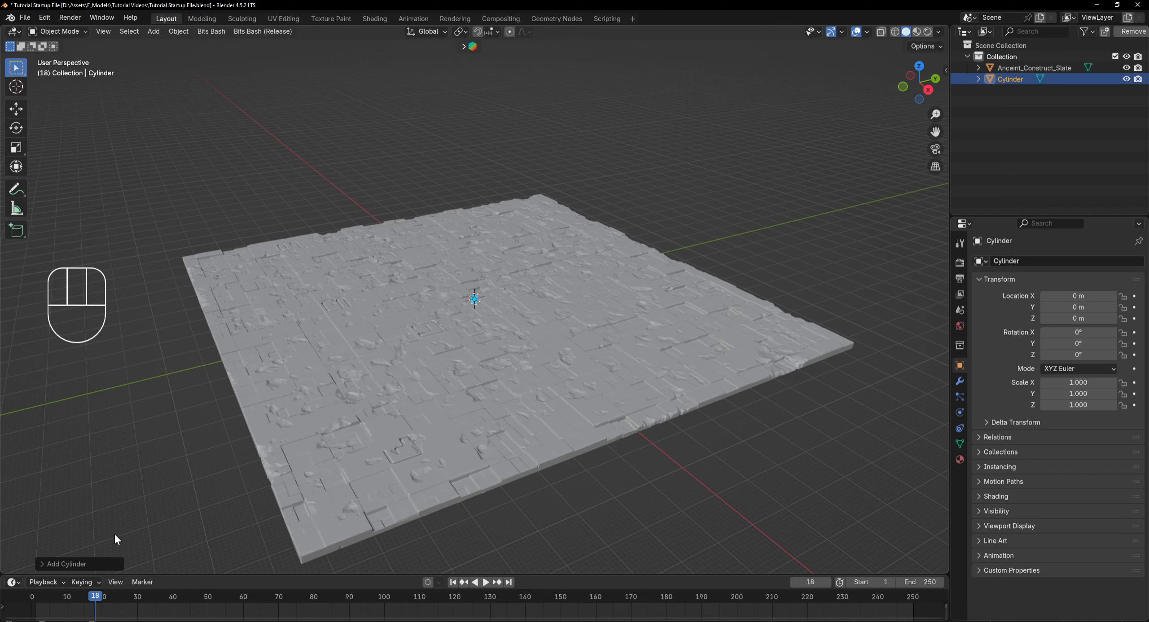
pyautogui.click(51, 564)
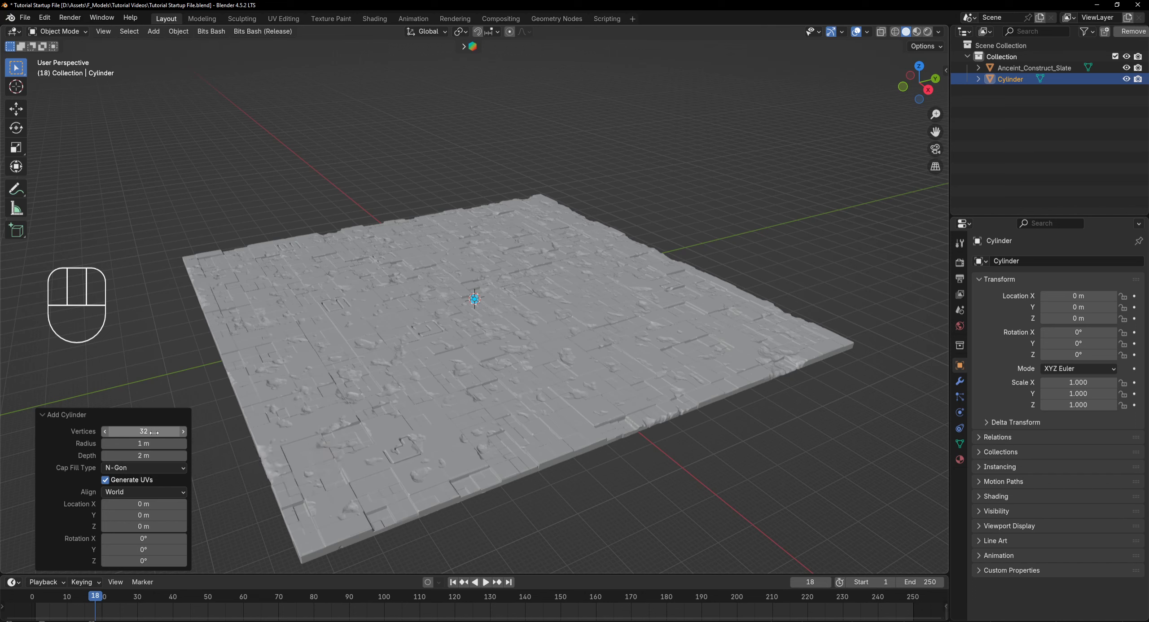
pyautogui.click(156, 432)
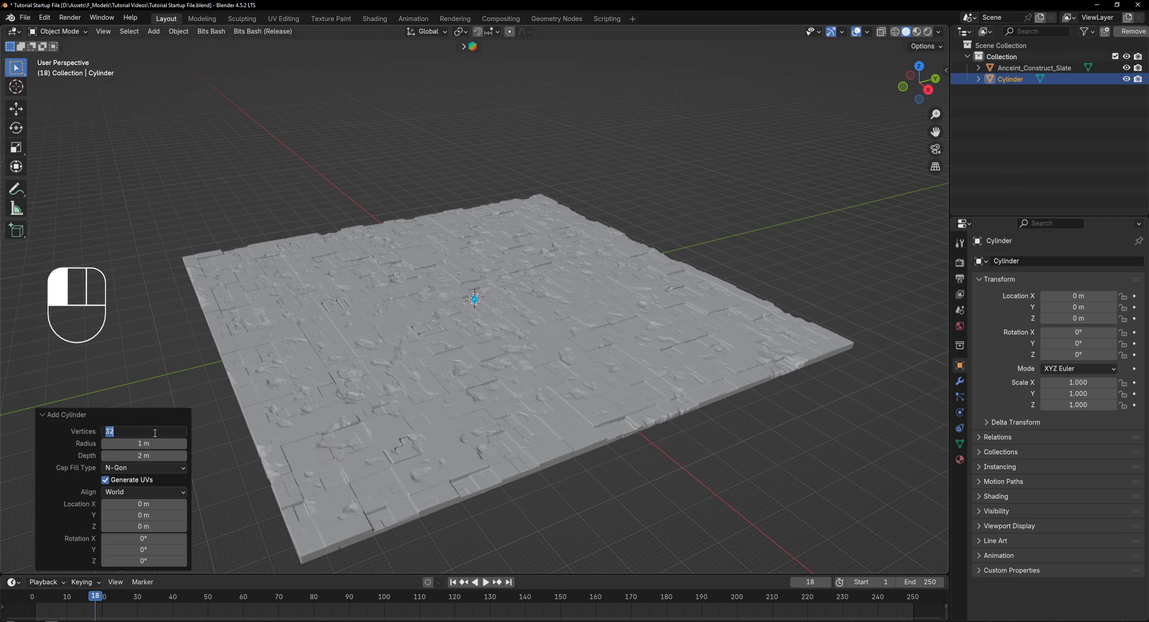
pyautogui.write('200')
pyautogui.press('Return')
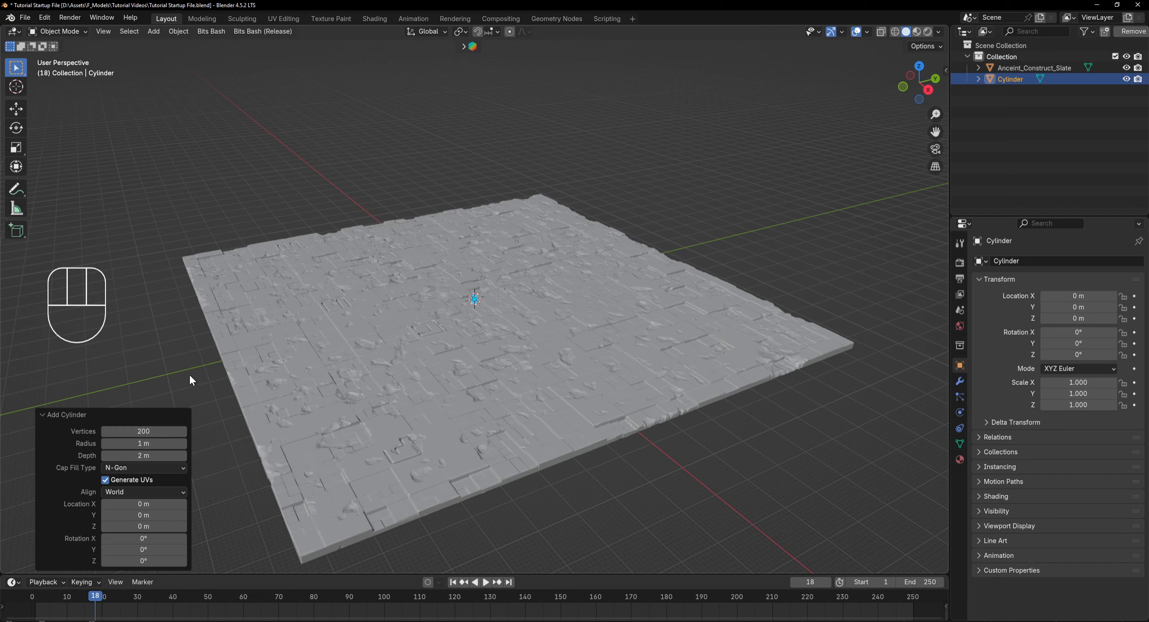
# Step: Set the cylinder's X and Y dimensions to 32 m each
pyautogui.click(945, 68)
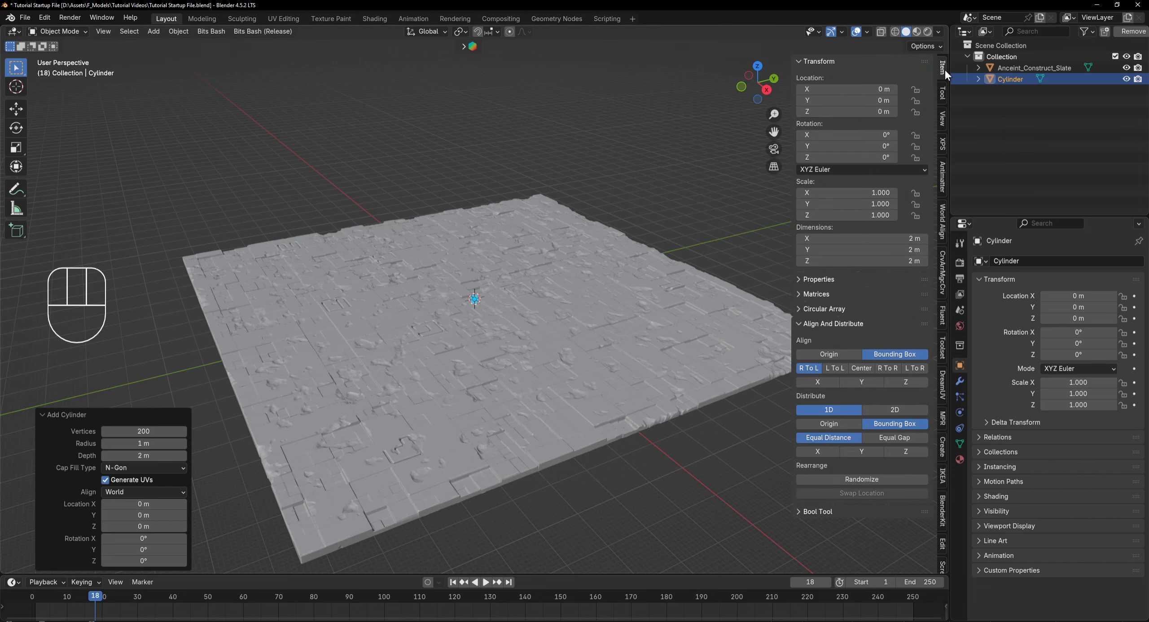
pyautogui.click(834, 236)
pyautogui.write('32')
pyautogui.press('Return')
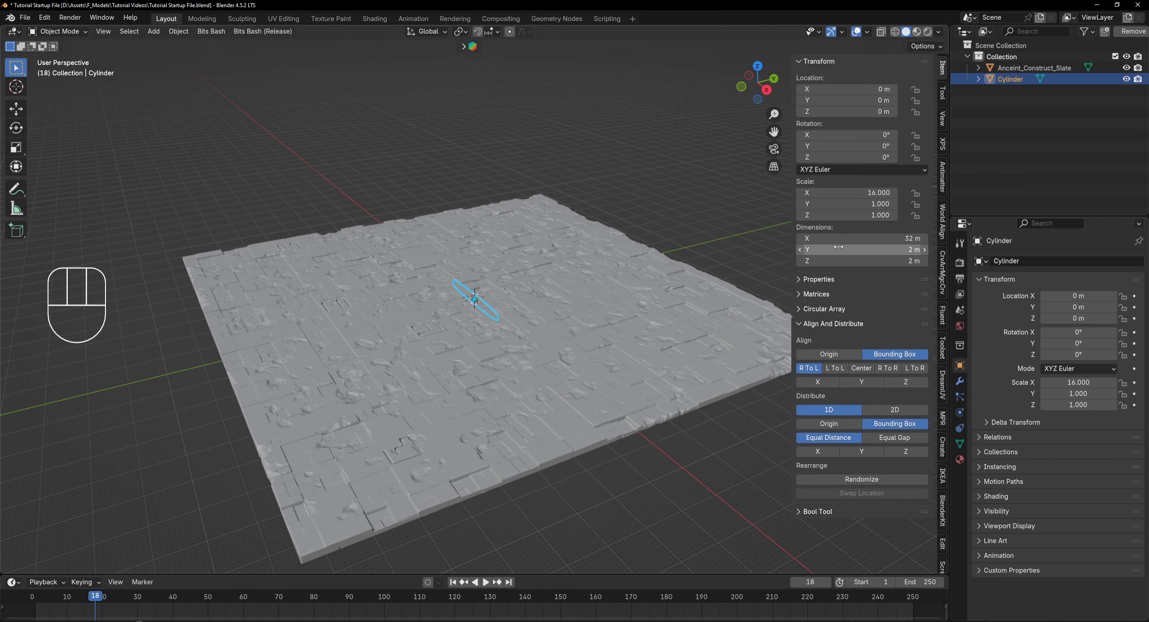
pyautogui.click(839, 249)
pyautogui.write('32')
pyautogui.press('Return')
# Step: Set the cylinder's Z dimension to 16 m so it extends through the slate
pyautogui.scroll(4, 542, 325)
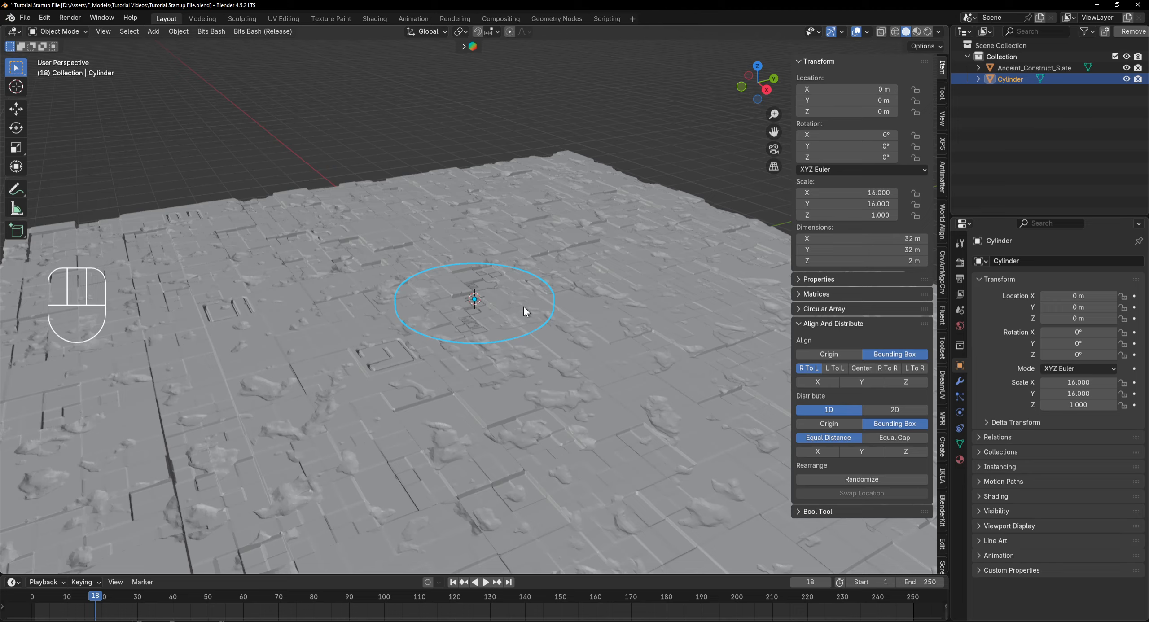
pyautogui.click(848, 261)
pyautogui.write('16')
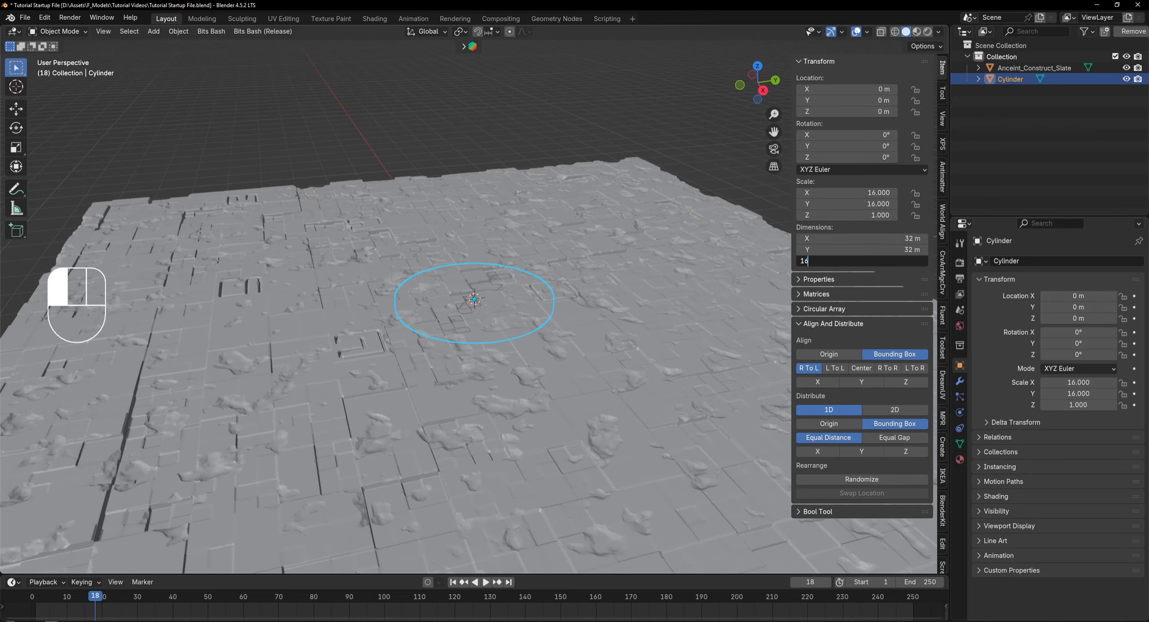
pyautogui.press('Return')
pyautogui.moveTo(497, 274); pyautogui.dragTo(488, 332, button='middle')
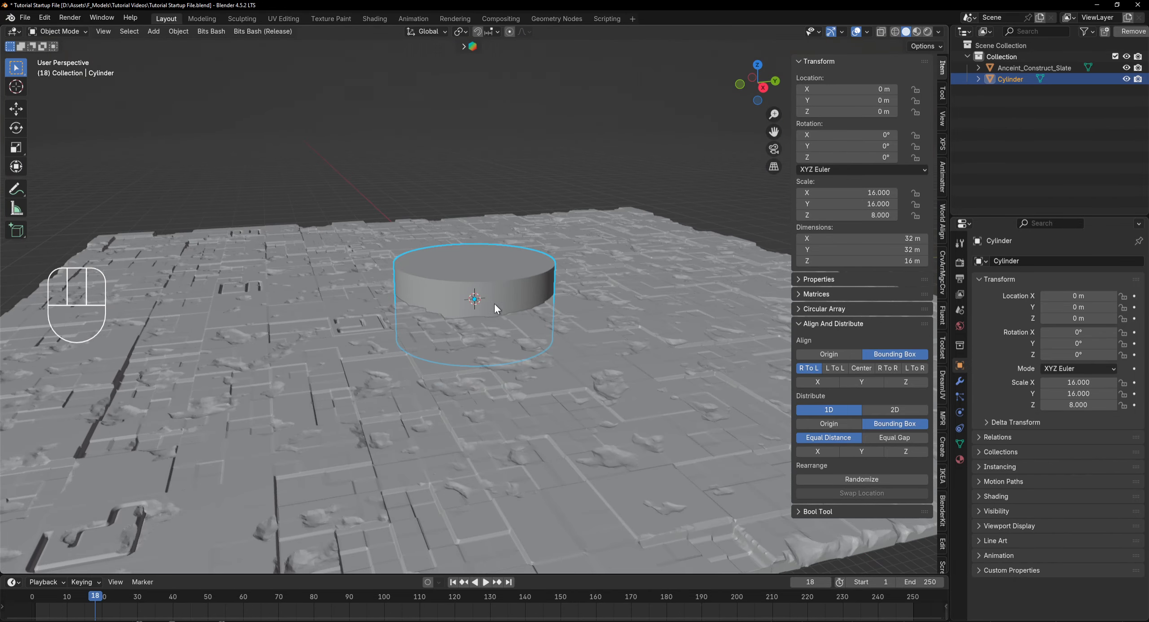
pyautogui.moveTo(545, 271); pyautogui.dragTo(554, 300, button='middle')
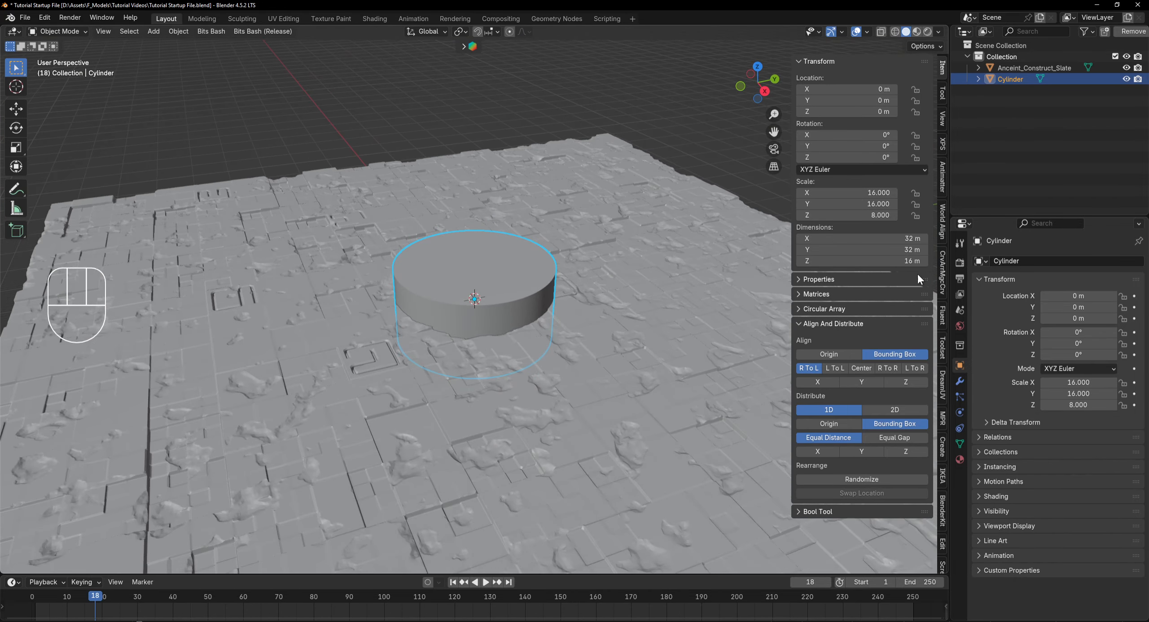
pyautogui.moveTo(894, 241); pyautogui.dragTo(893, 239)
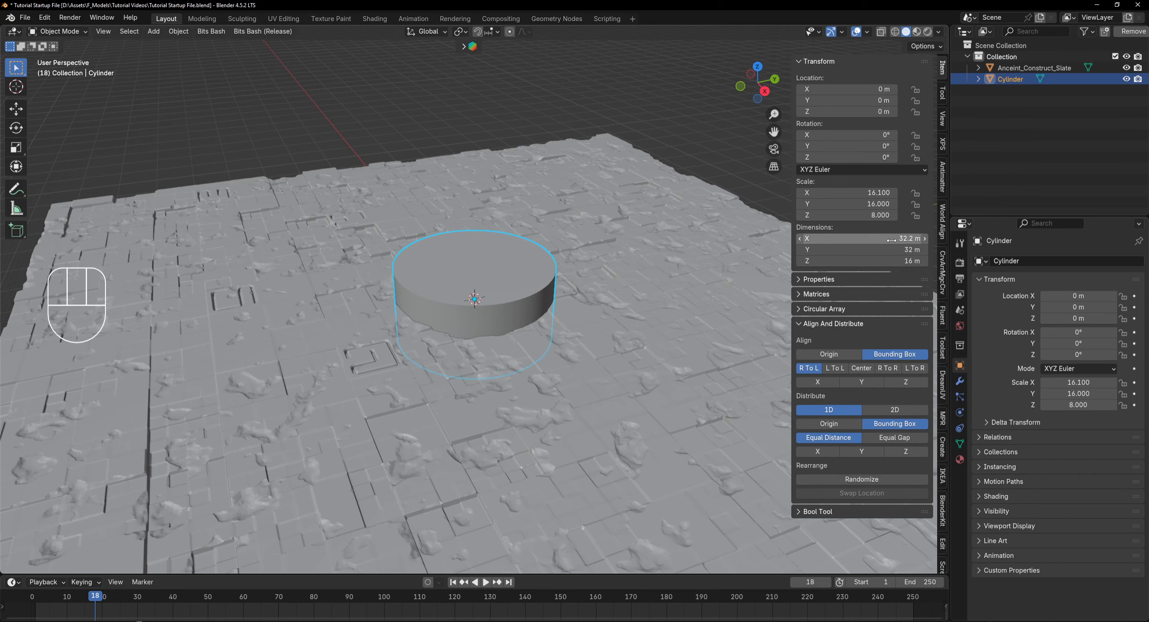
pyautogui.click(893, 240)
pyautogui.write('32')
pyautogui.press('Return')
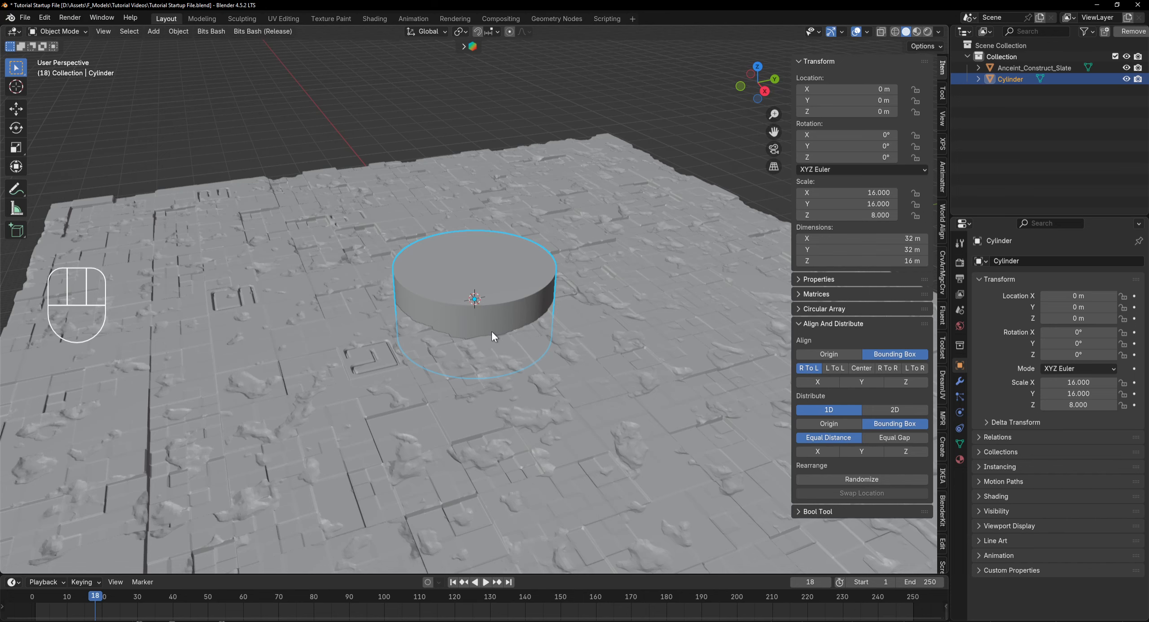
# Step: Move the cylinder horizontally over the slate to about X 3.66 m and Y 17.55 m with the Move tool
pyautogui.moveTo(521, 299); pyautogui.dragTo(476, 330, button='middle')
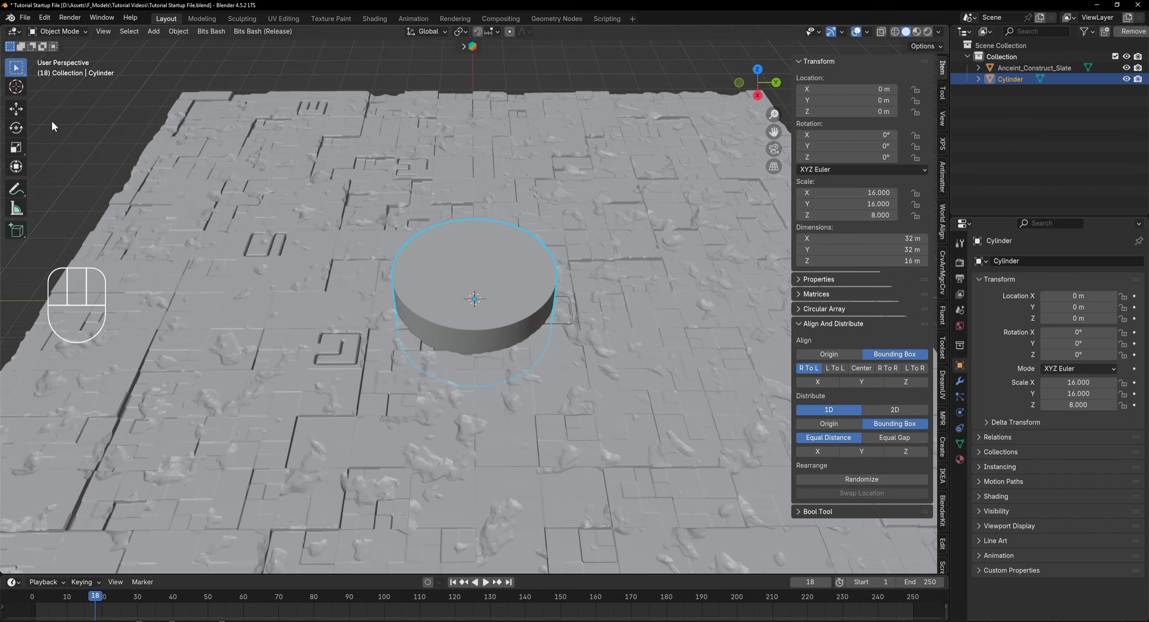
pyautogui.click(18, 114)
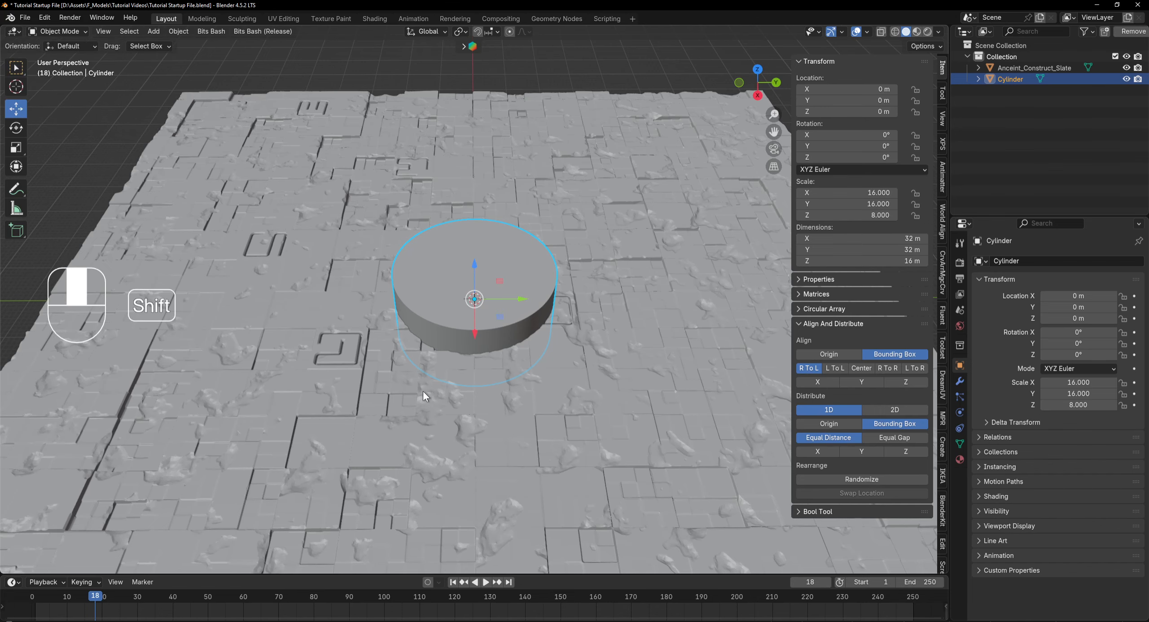
pyautogui.moveTo(423, 392); pyautogui.dragTo(367, 372, button='middle')
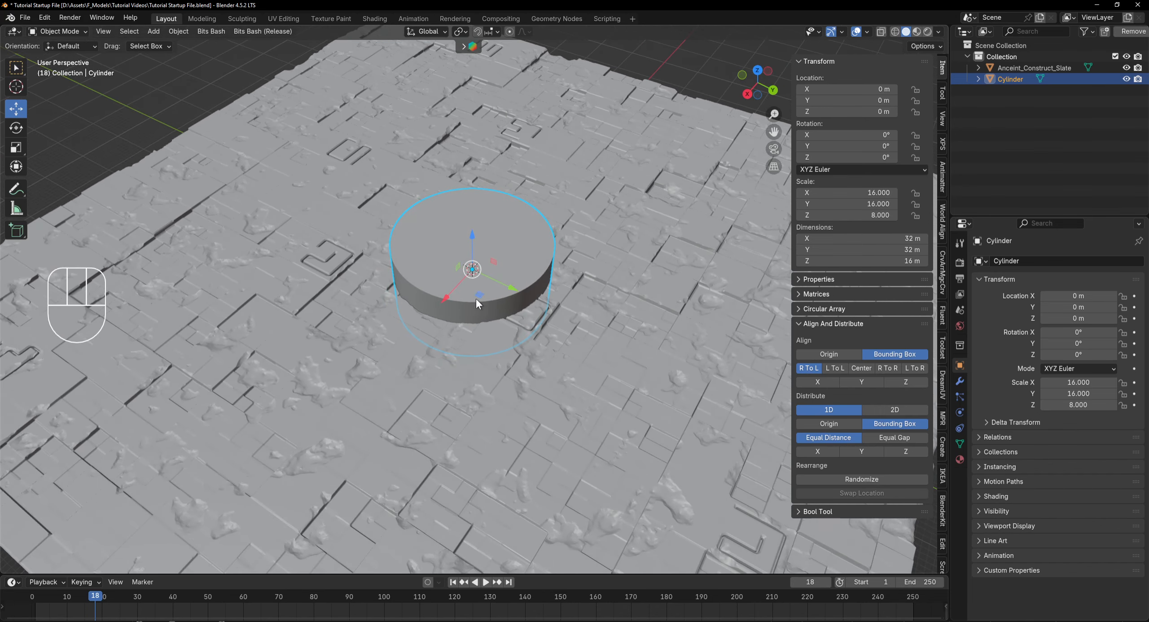
pyautogui.moveTo(481, 294); pyautogui.dragTo(320, 288)
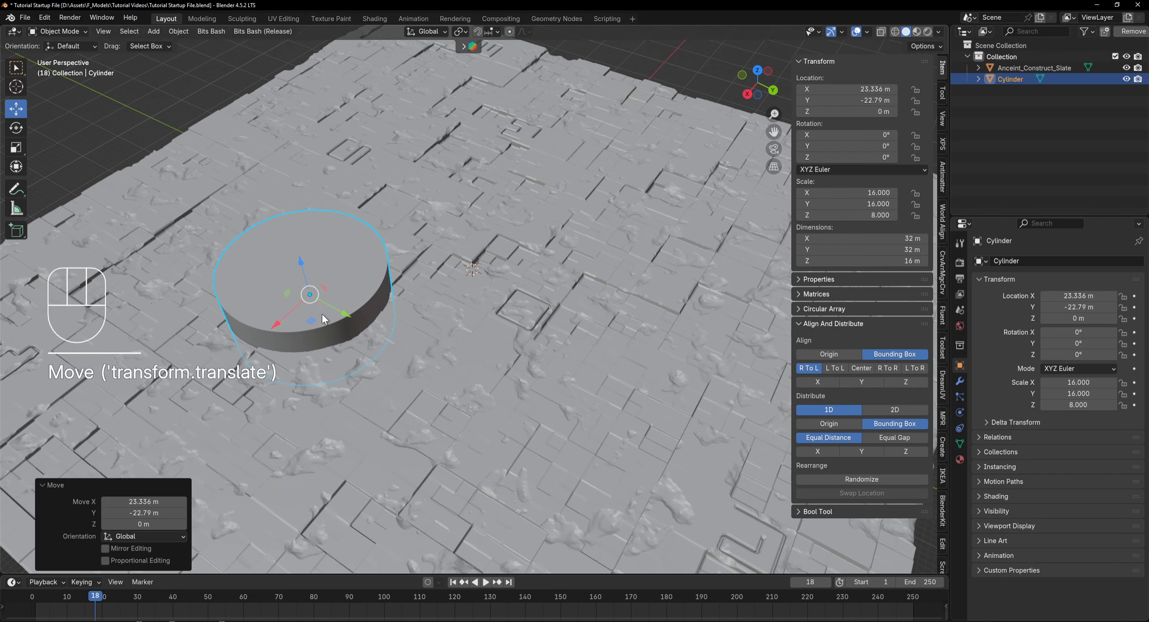
pyautogui.moveTo(307, 324); pyautogui.dragTo(541, 345)
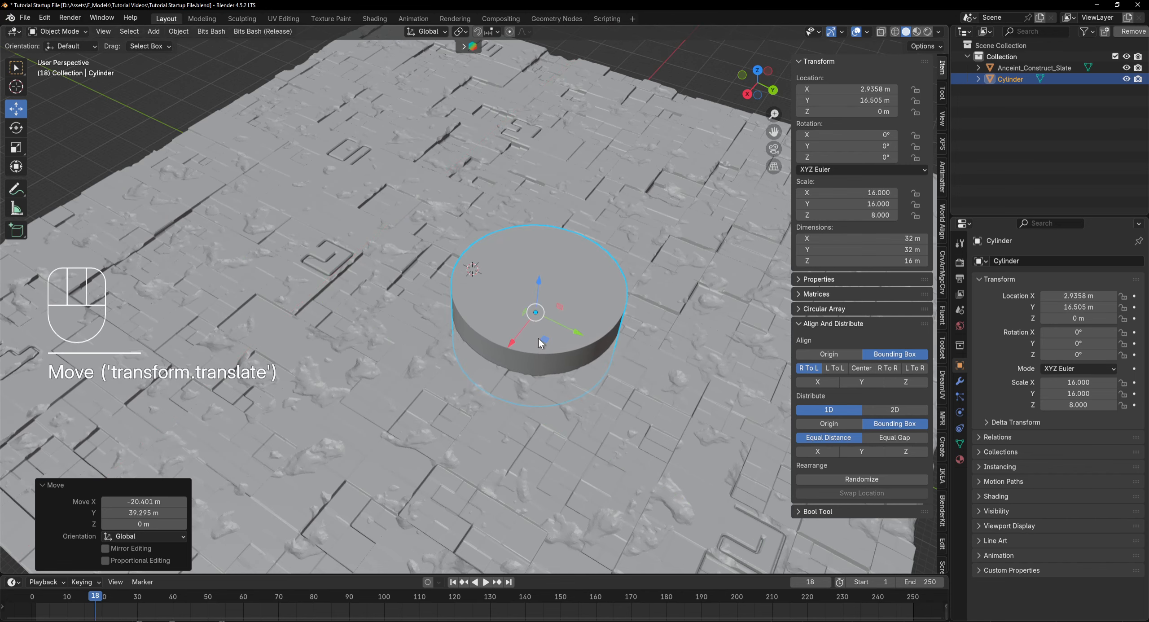
pyautogui.moveTo(541, 346); pyautogui.dragTo(564, 278, button='middle')
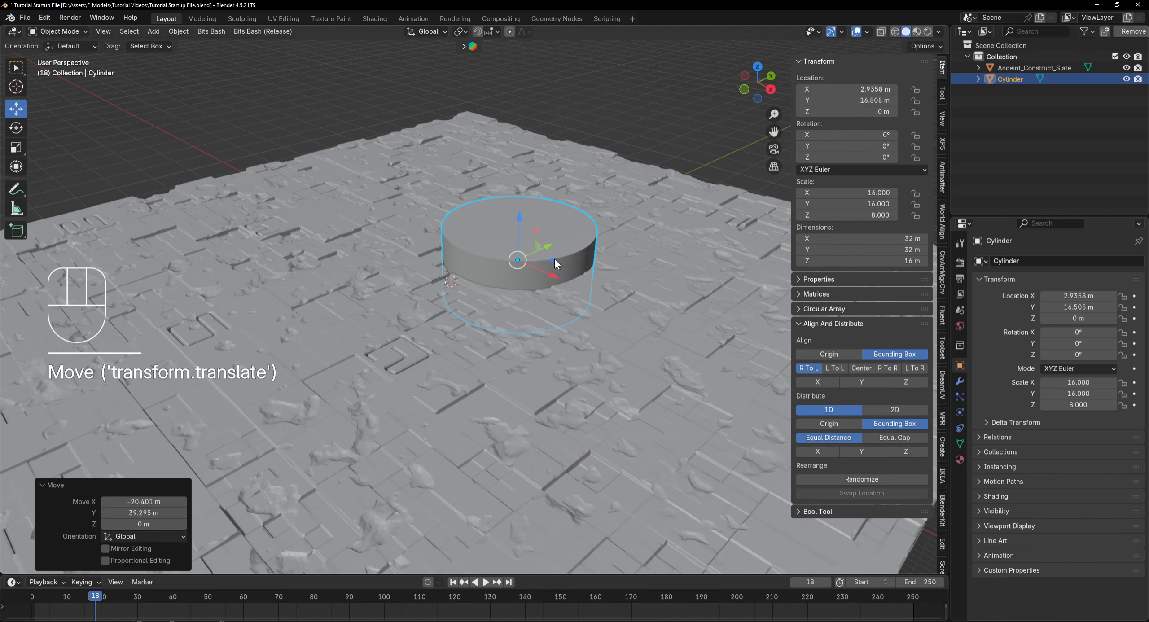
pyautogui.moveTo(555, 258); pyautogui.dragTo(567, 250)
pyautogui.scroll(5, 541, 275)
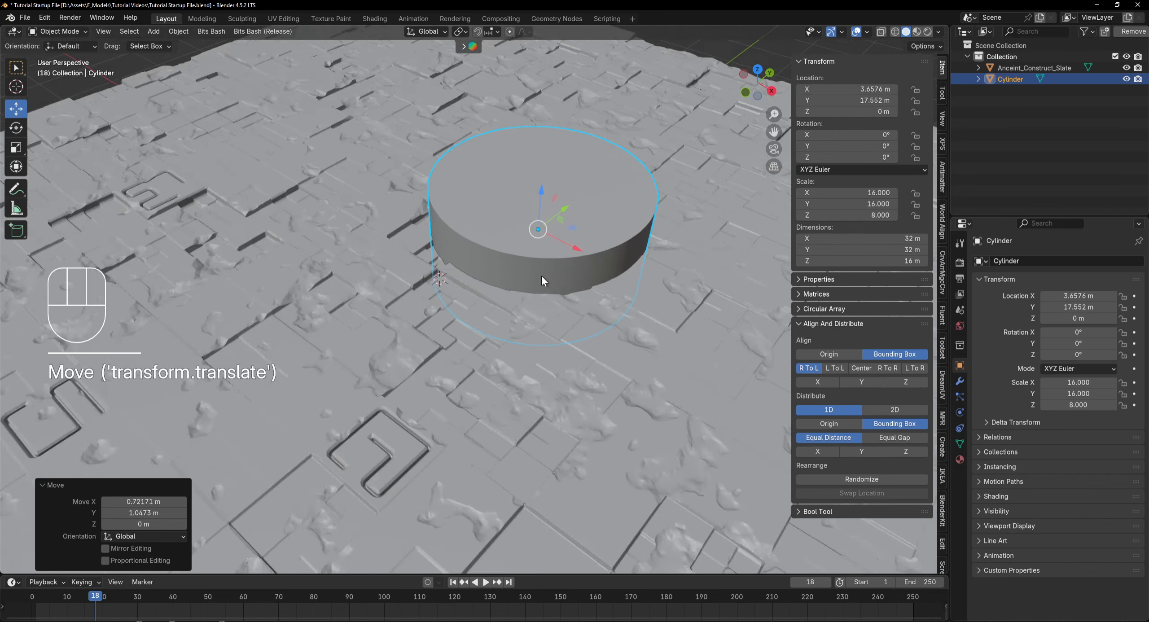
pyautogui.moveTo(576, 273); pyautogui.dragTo(411, 343, button='middle')
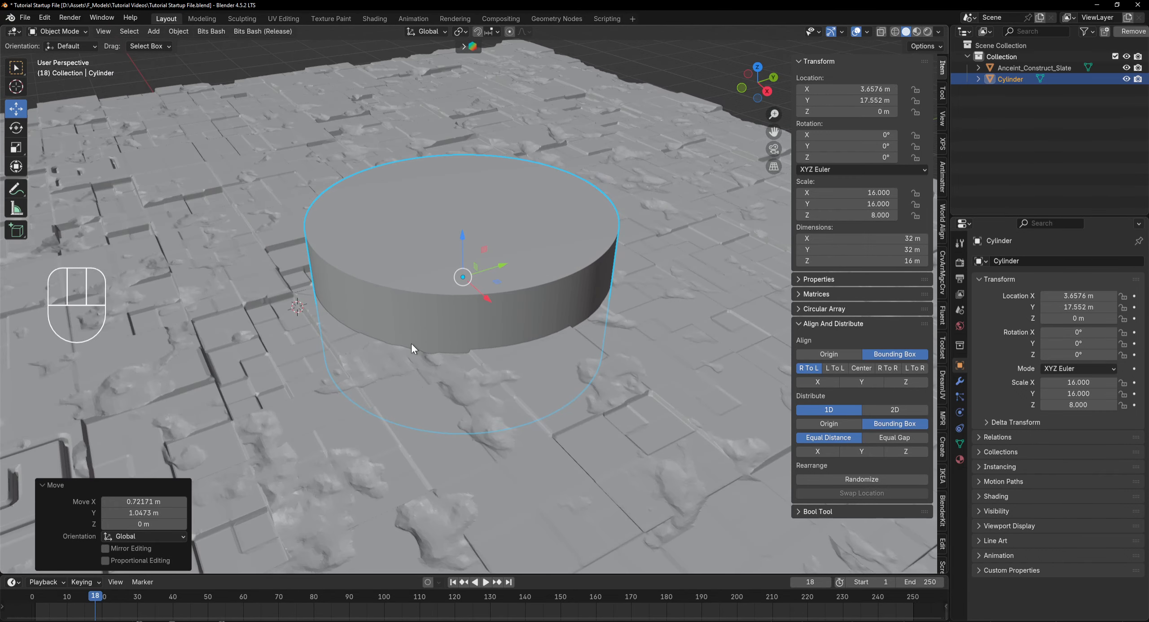
# Step: Add a Boolean modifier to the slate and pick the cylinder as its operand object
pyautogui.click(689, 262)
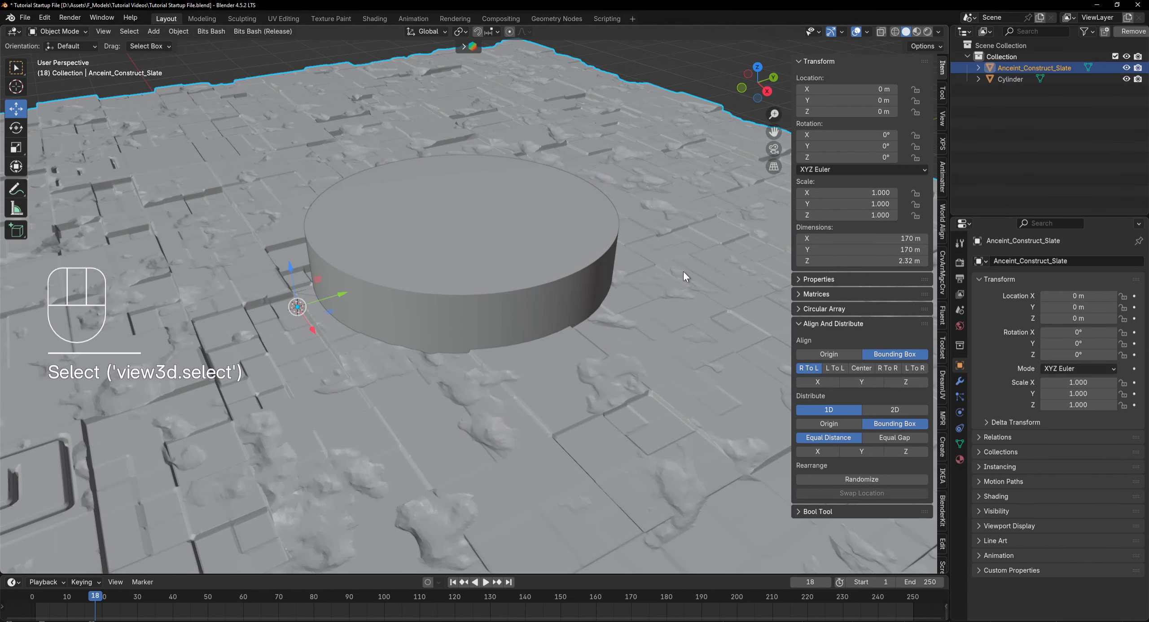
pyautogui.click(959, 381)
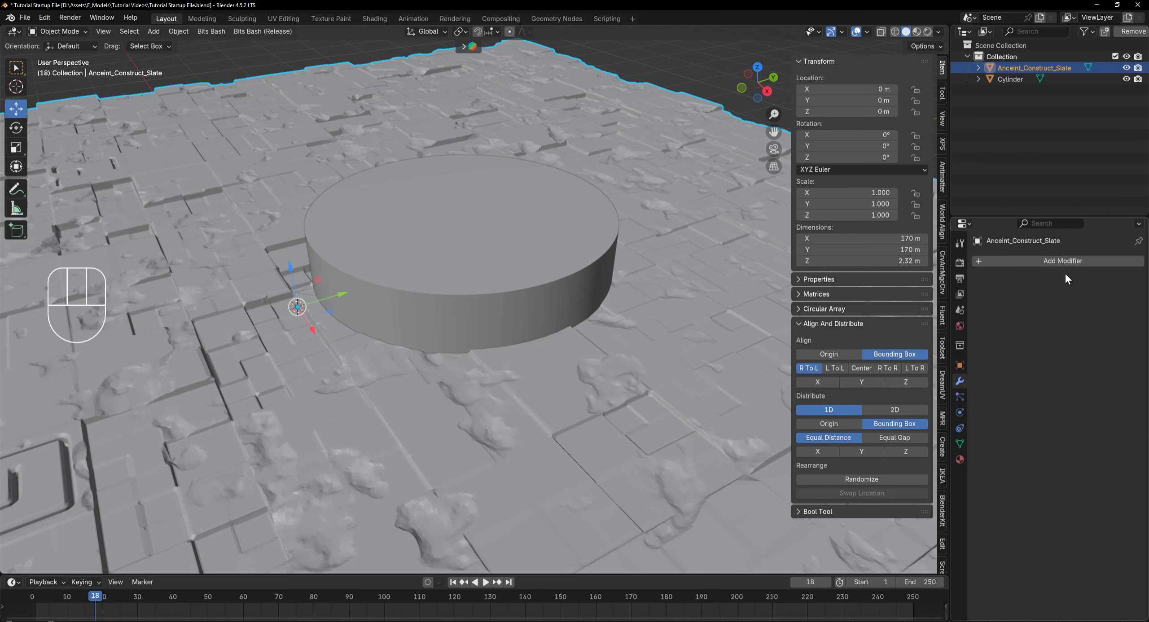
pyautogui.click(1054, 262)
pyautogui.moveTo(1053, 261)
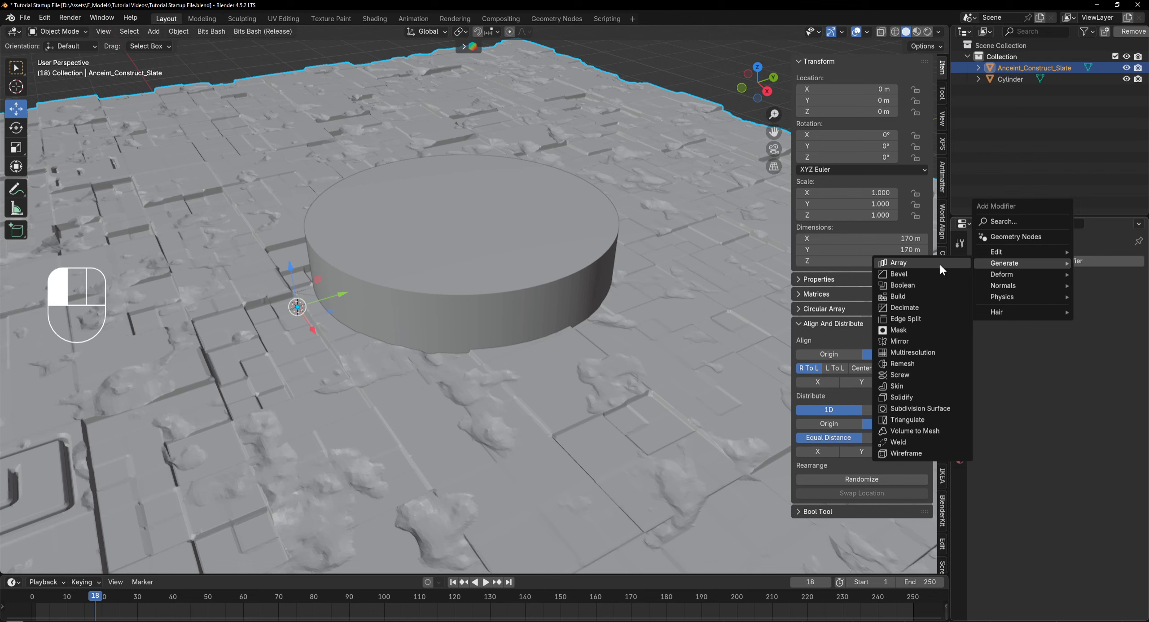
pyautogui.click(904, 286)
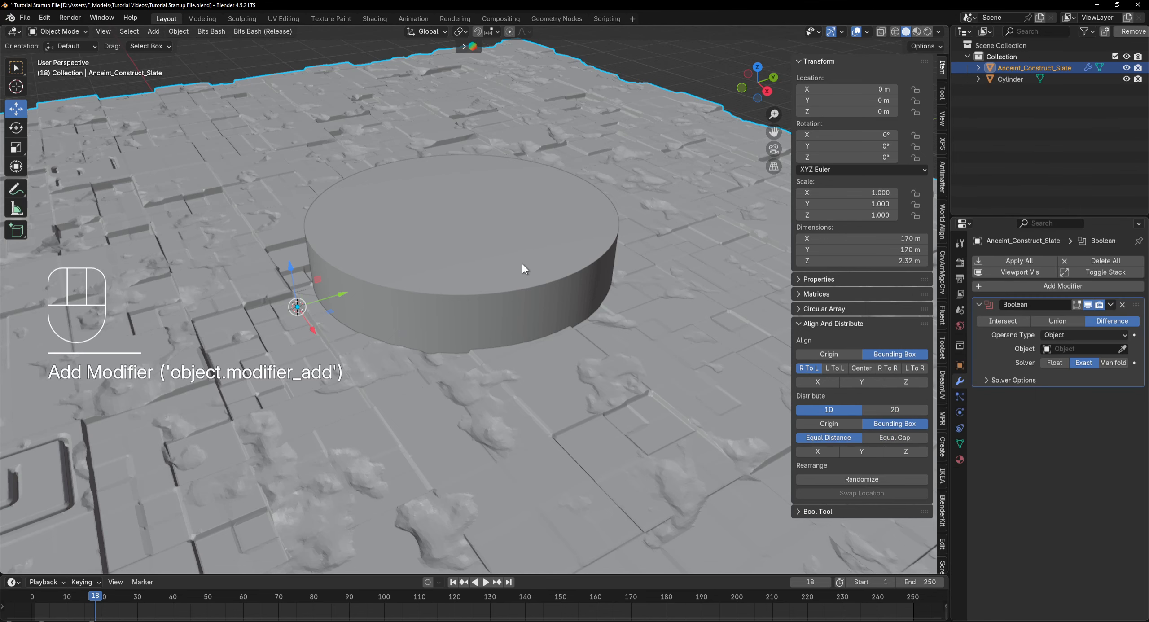
pyautogui.click(1123, 349)
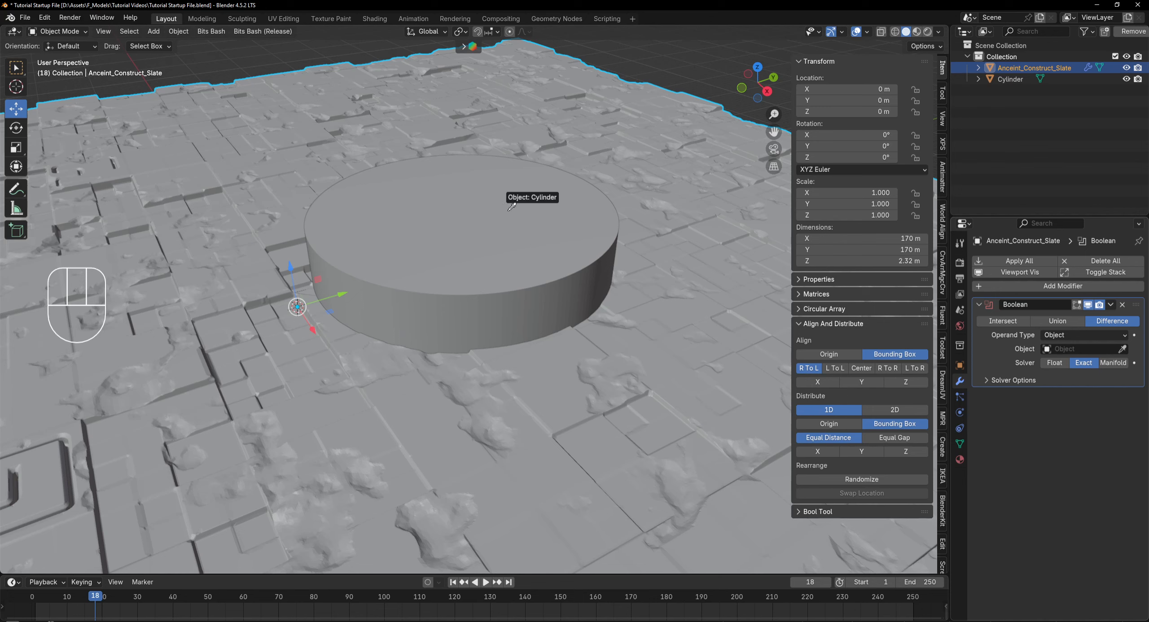
pyautogui.click(530, 224)
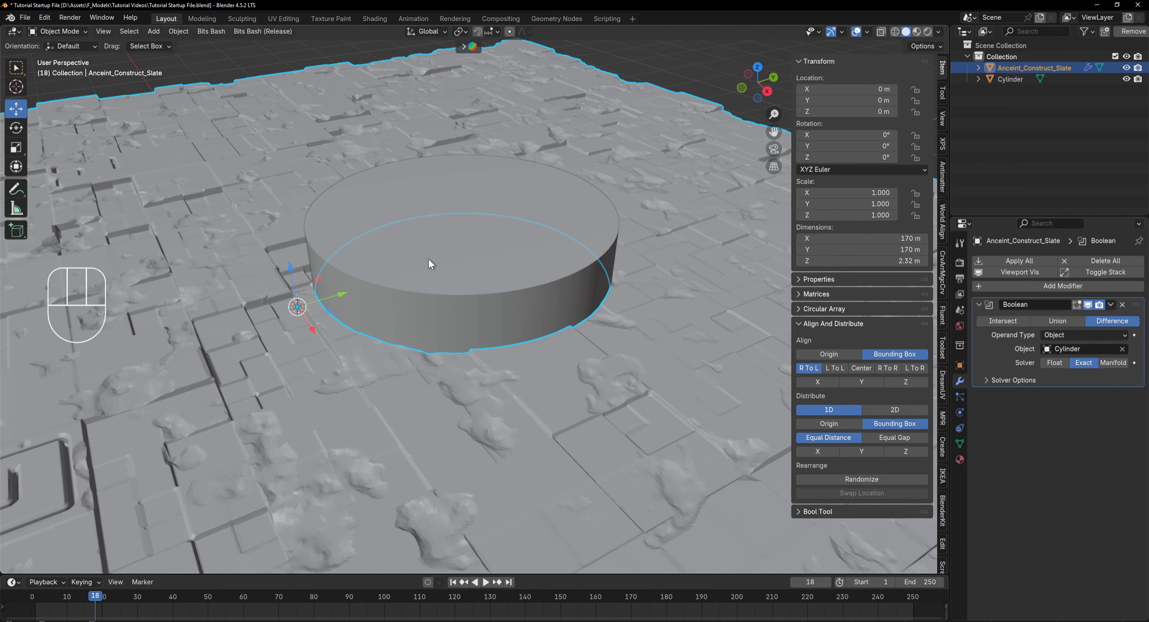
# Step: Hide the cylinder in the viewport to expose the Boolean cut in the slate
pyautogui.click(1127, 80)
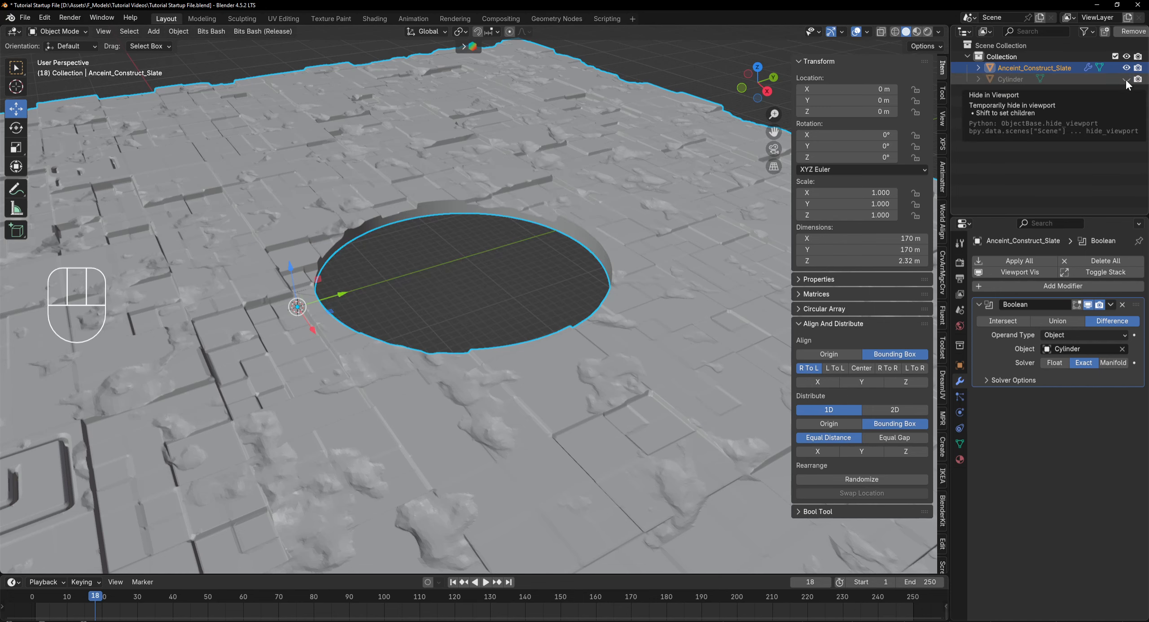
pyautogui.scroll(-2, 616, 261)
pyautogui.scroll(-1, 615, 259)
pyautogui.moveTo(560, 273); pyautogui.dragTo(597, 278, button='middle')
pyautogui.scroll(2, 550, 264)
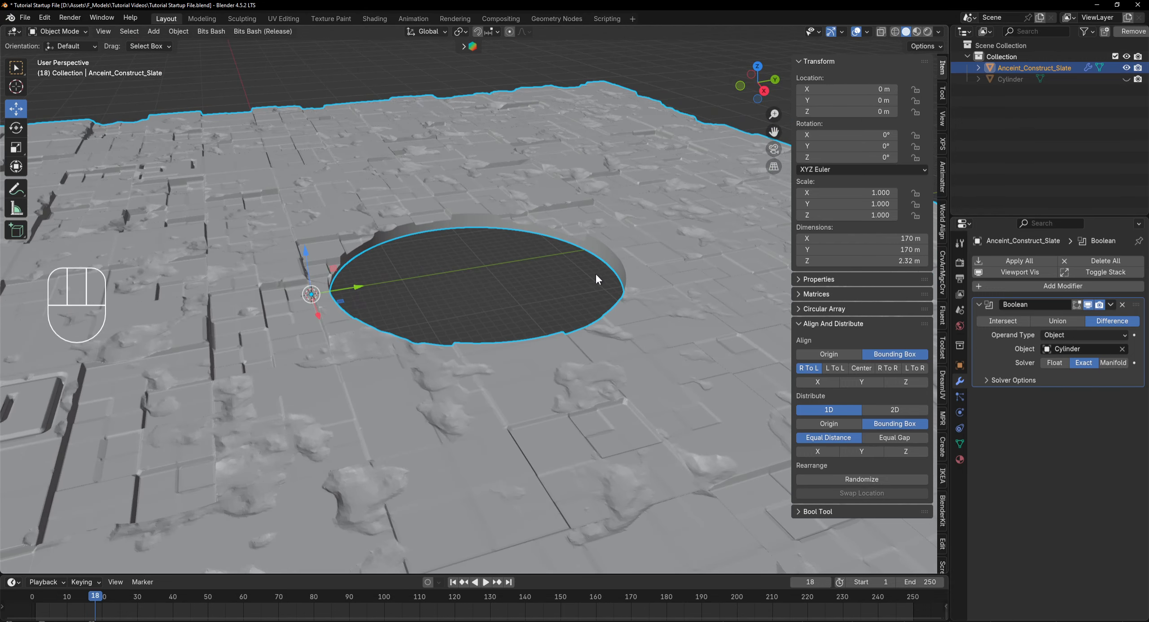
# Step: Switch the slate's Boolean operation to Intersect, keeping only the round piece inside the cylinder
pyautogui.doubleClick(1021, 68)
pyautogui.click(1011, 83)
pyautogui.click(1007, 320)
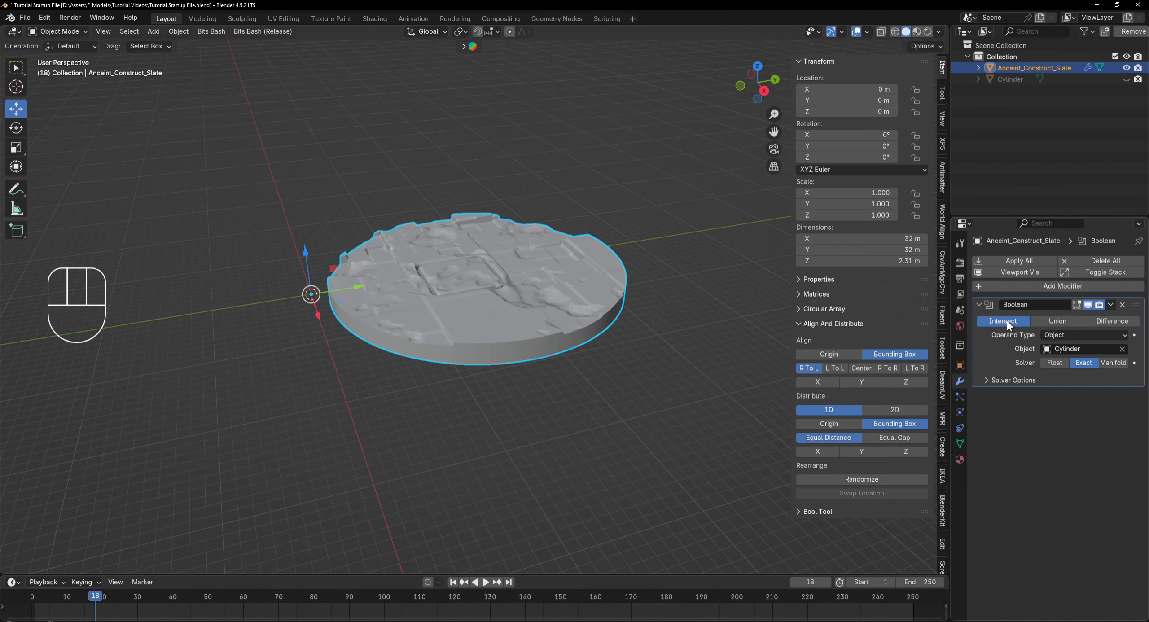
# Step: Examine the surface detail and rim of the round slate base from several angles
pyautogui.click(542, 298)
pyautogui.moveTo(593, 307); pyautogui.dragTo(616, 297, button='middle')
pyautogui.moveTo(411, 256); pyautogui.dragTo(419, 282, button='middle')
pyautogui.scroll(3, 448, 315)
pyautogui.keyDown('shift'); pyautogui.moveTo(328, 284); pyautogui.dragTo(383, 286, button='middle'); pyautogui.keyUp('shift')
pyautogui.scroll(3, 449, 316)
pyautogui.moveTo(466, 294); pyautogui.dragTo(496, 308, button='middle')
pyautogui.scroll(-4, 405, 239)
pyautogui.keyDown('shift'); pyautogui.moveTo(560, 303); pyautogui.dragTo(410, 314, button='middle'); pyautogui.keyUp('shift')
pyautogui.moveTo(436, 307); pyautogui.dragTo(451, 302, button='middle')
pyautogui.keyDown('shift'); pyautogui.moveTo(400, 327); pyautogui.dragTo(508, 295, button='middle'); pyautogui.keyUp('shift')
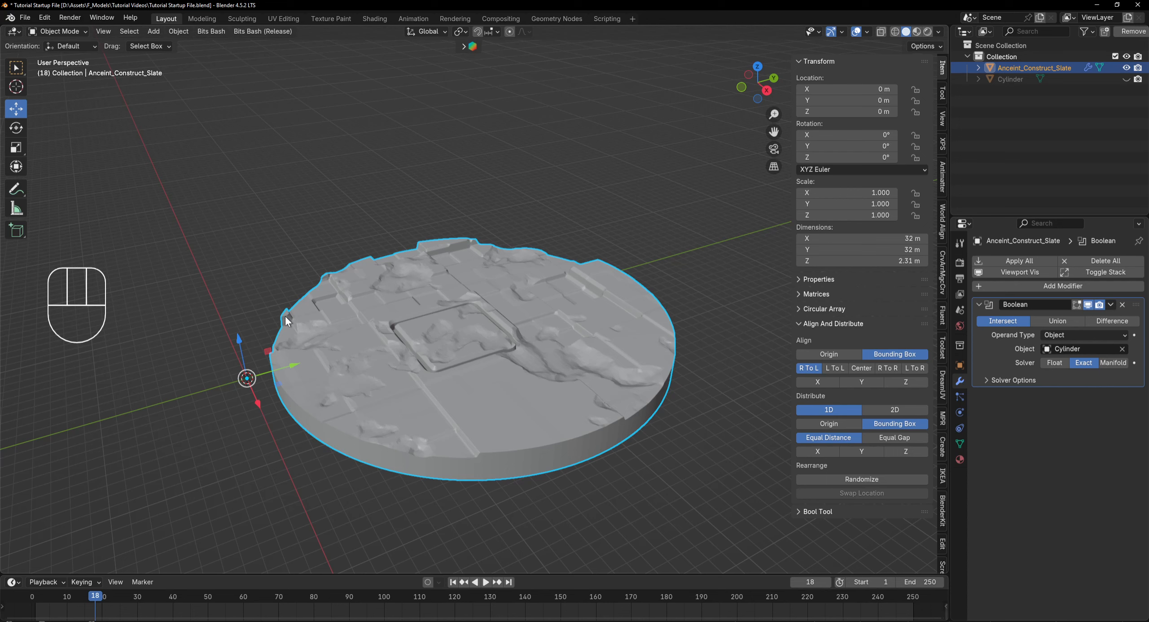
pyautogui.scroll(-1, 458, 345)
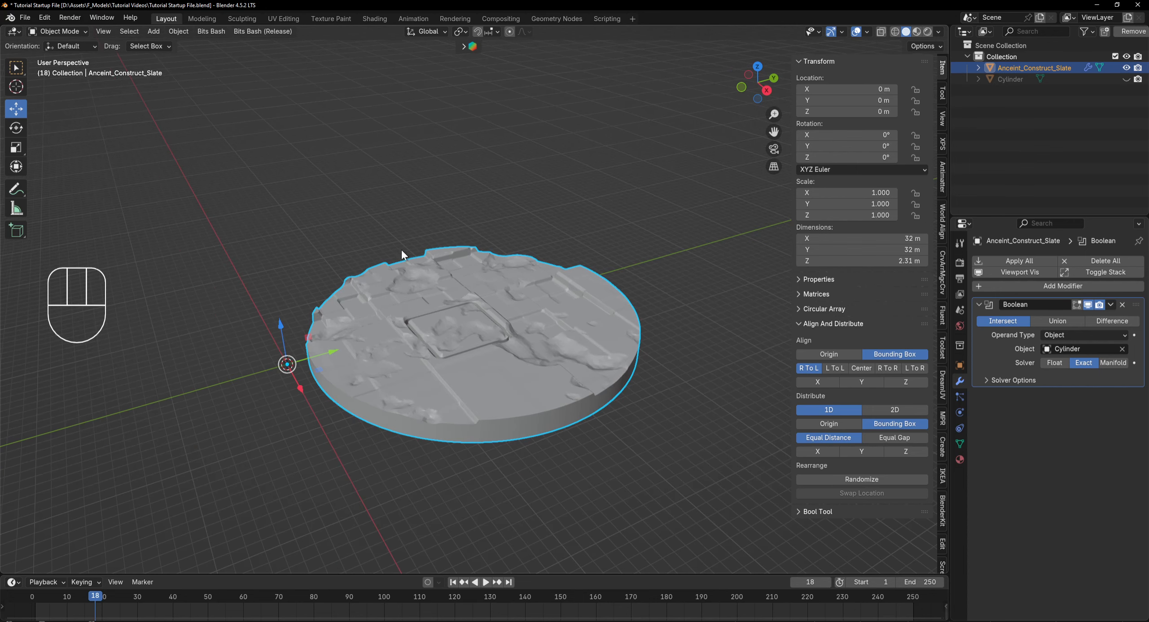
# Step: Export the selected round slate base as an STL named "base topper E", including the selection only
pyautogui.click(27, 17)
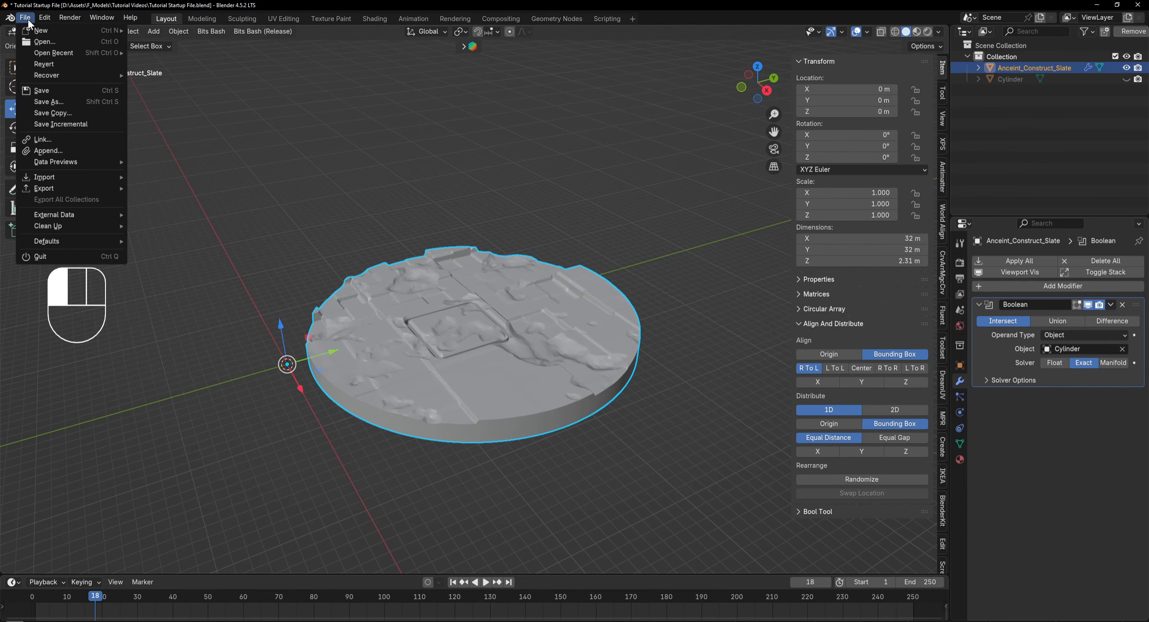
pyautogui.moveTo(58, 187)
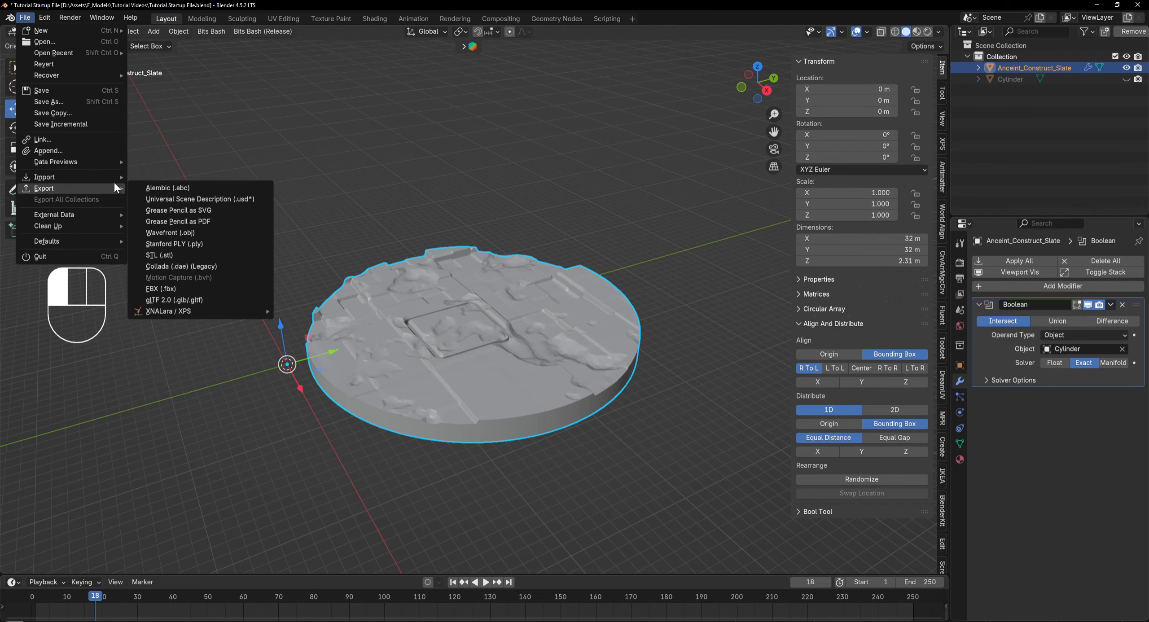
pyautogui.click(179, 257)
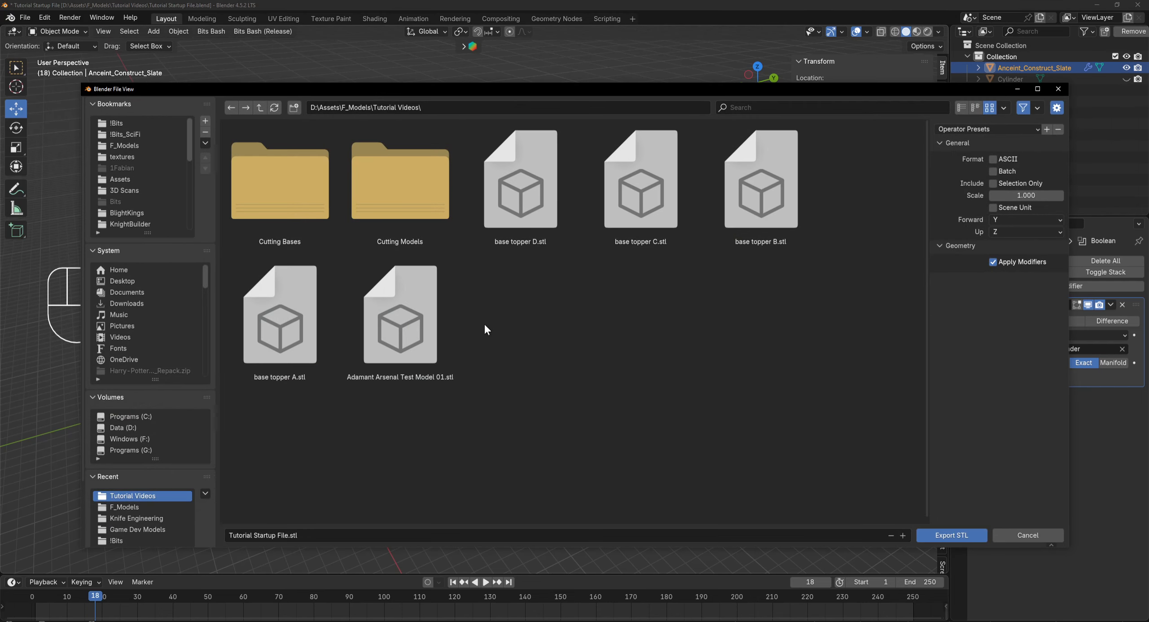
pyautogui.click(992, 184)
pyautogui.click(328, 535)
pyautogui.write('base topper E')
pyautogui.click(953, 535)
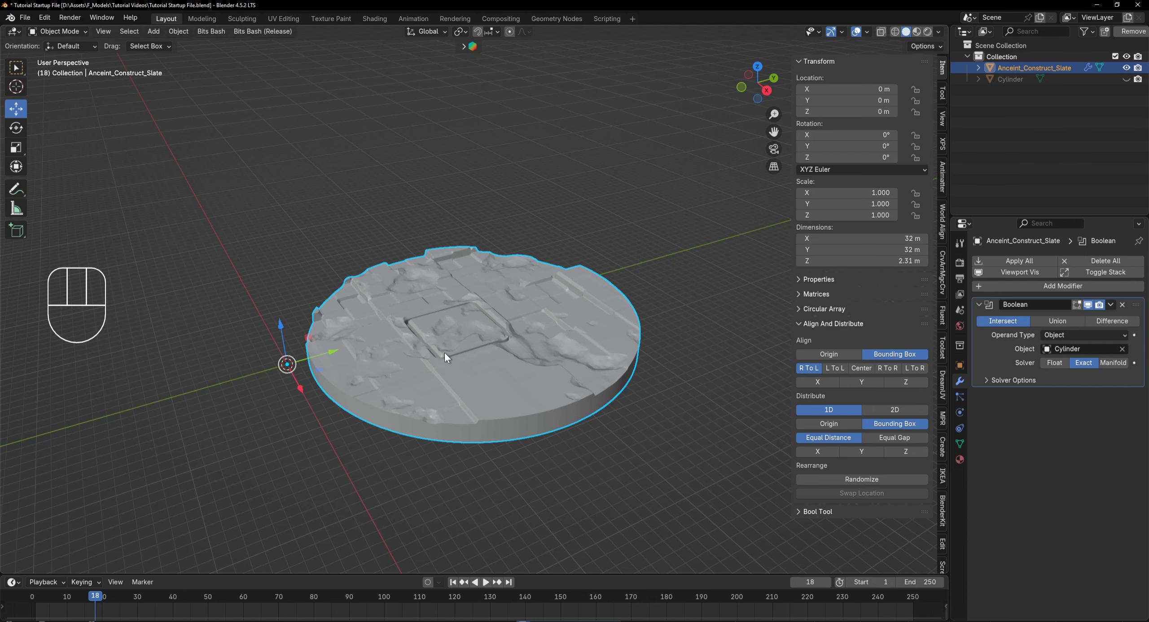
# Step: Turn off the viewport display of the slate's Boolean modifier and unhide the cylinder
pyautogui.scroll(-3, 507, 387)
pyautogui.moveTo(473, 346); pyautogui.dragTo(466, 352, button='middle')
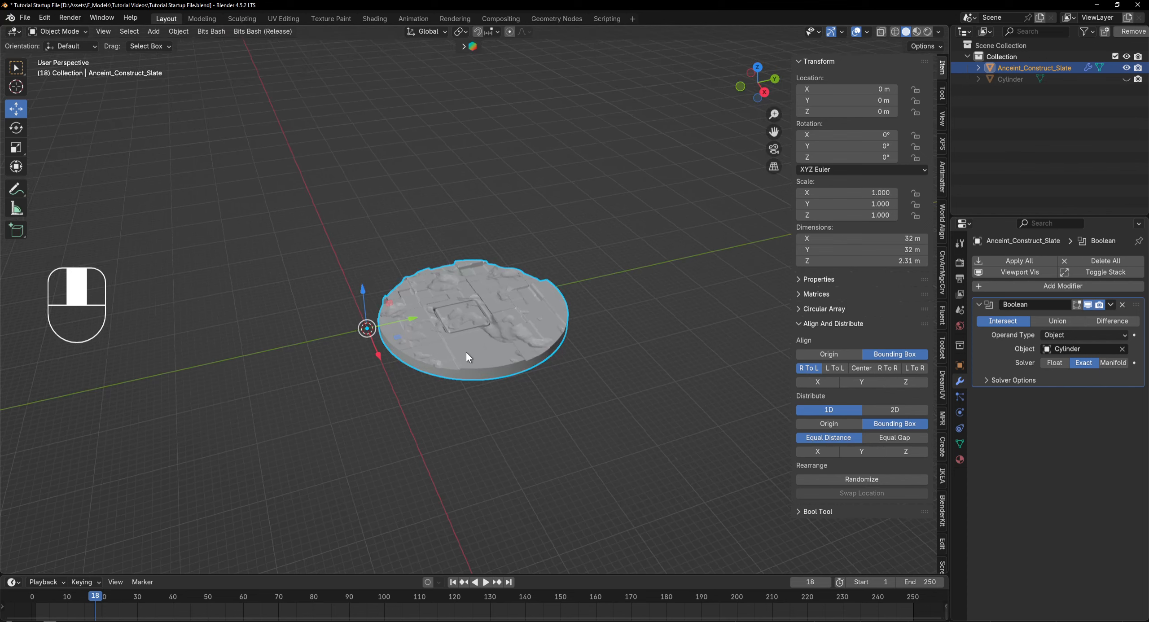
pyautogui.click(647, 299)
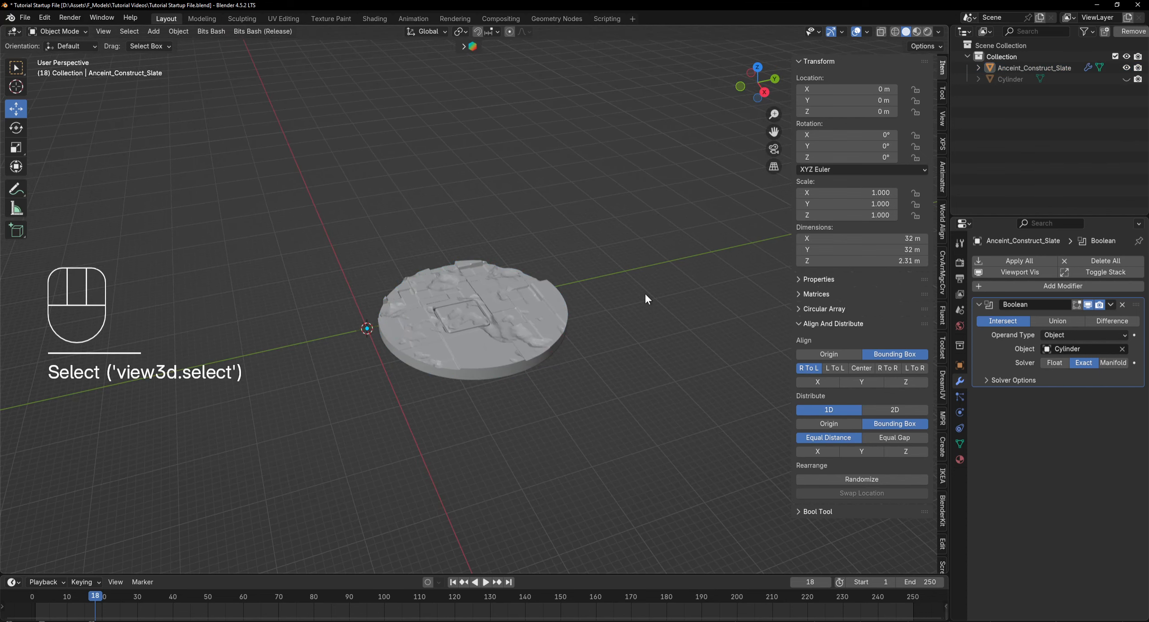
pyautogui.click(1089, 304)
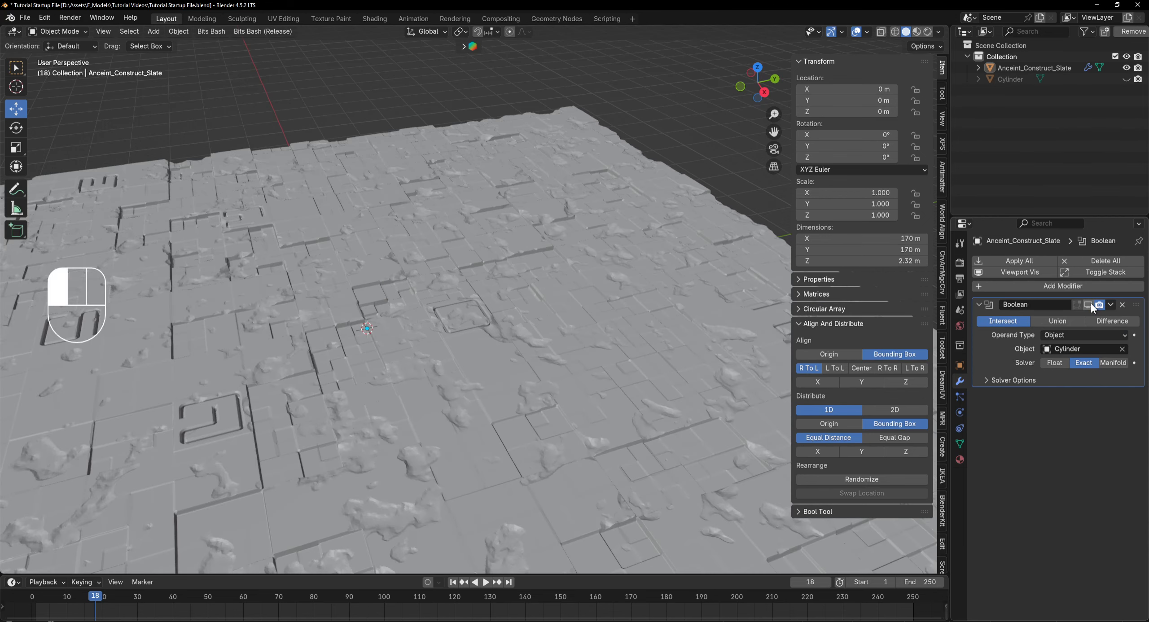
pyautogui.click(1015, 80)
pyautogui.click(1126, 79)
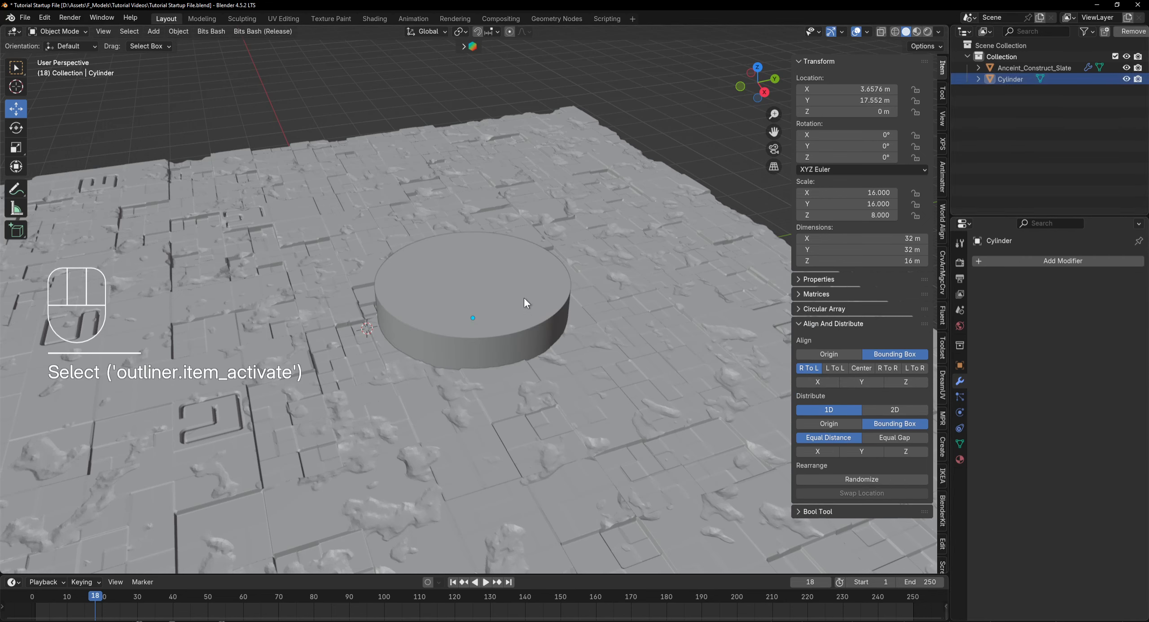
# Step: Move the cylinder over another slate area, at about X -43 m, Y -23.2 m, and re-enable the Boolean's viewport display
pyautogui.click(485, 300)
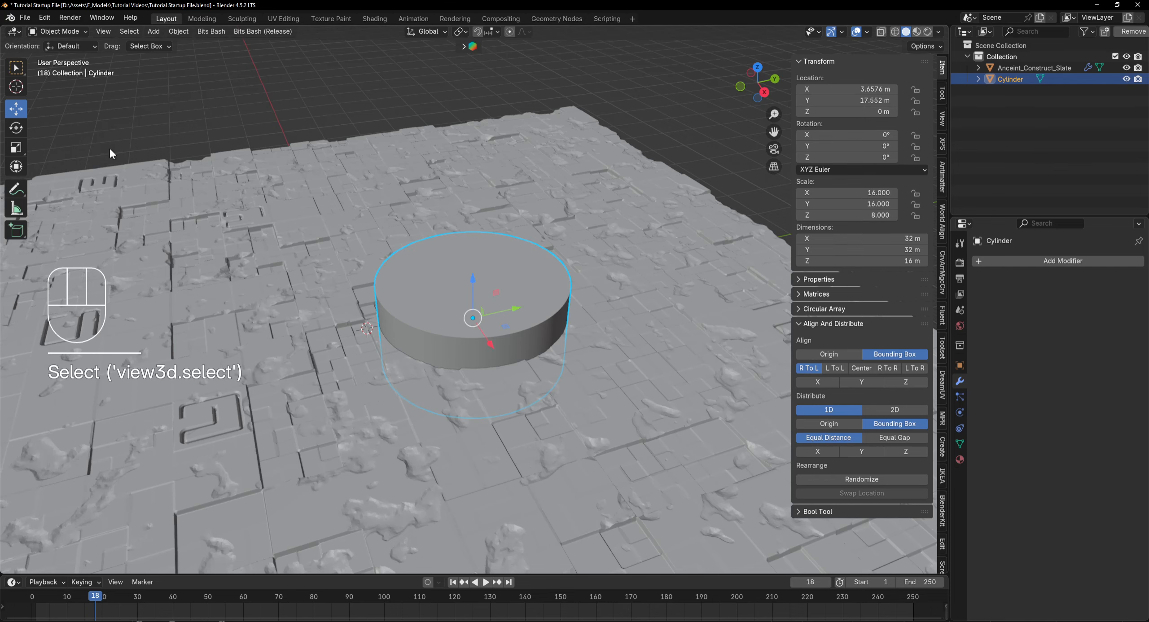
pyautogui.moveTo(504, 330); pyautogui.dragTo(269, 209)
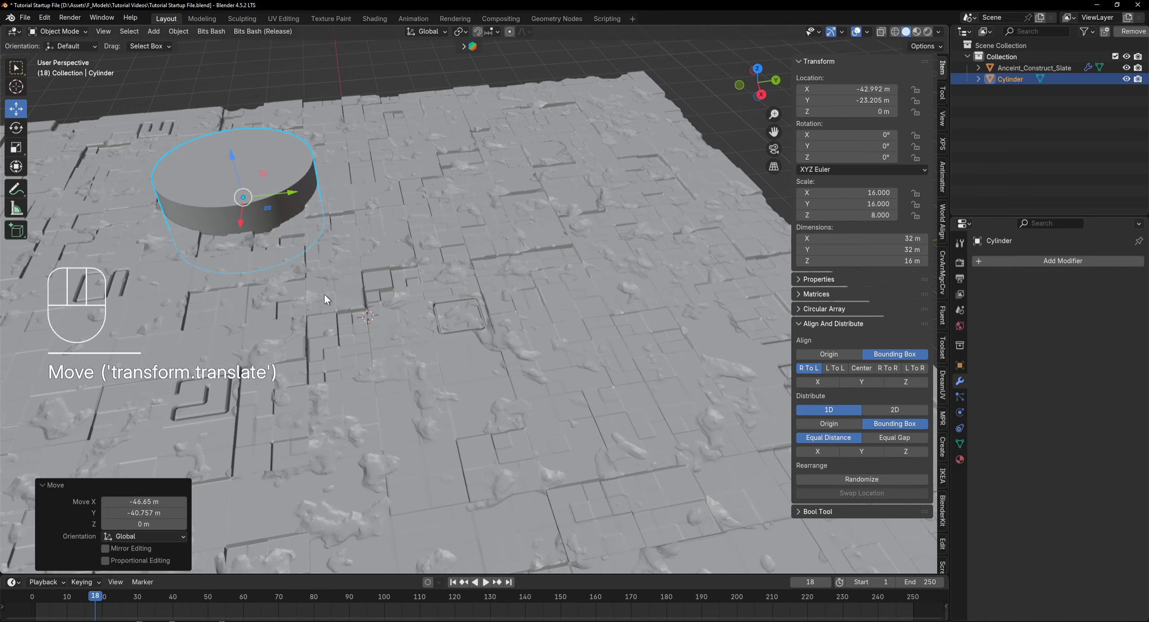
pyautogui.click(1028, 67)
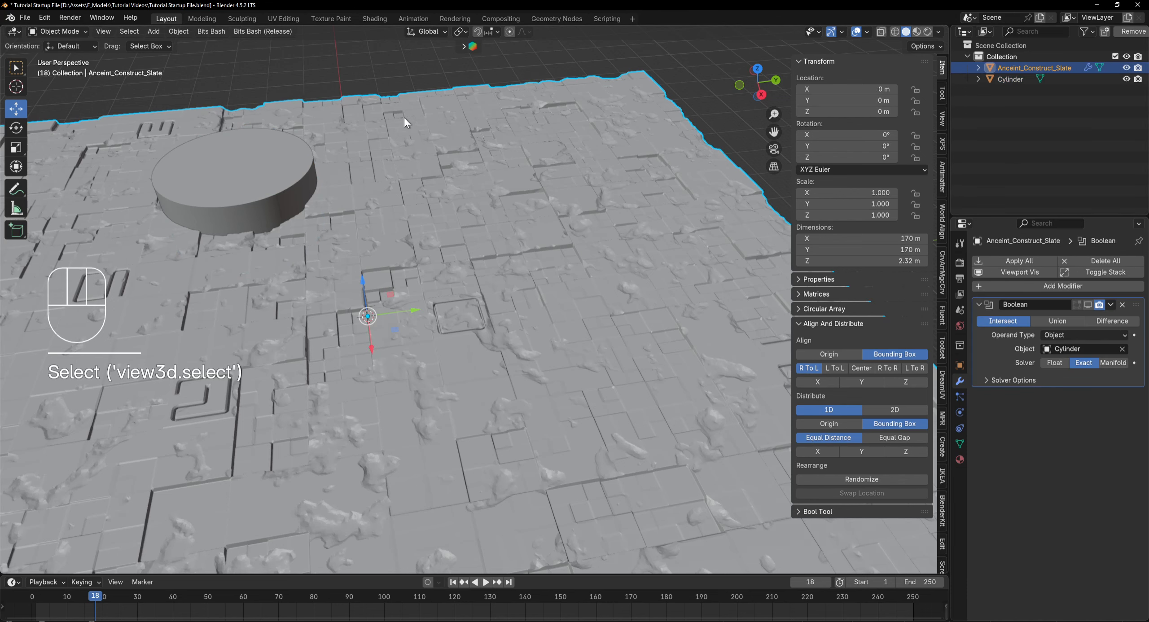
pyautogui.click(1089, 307)
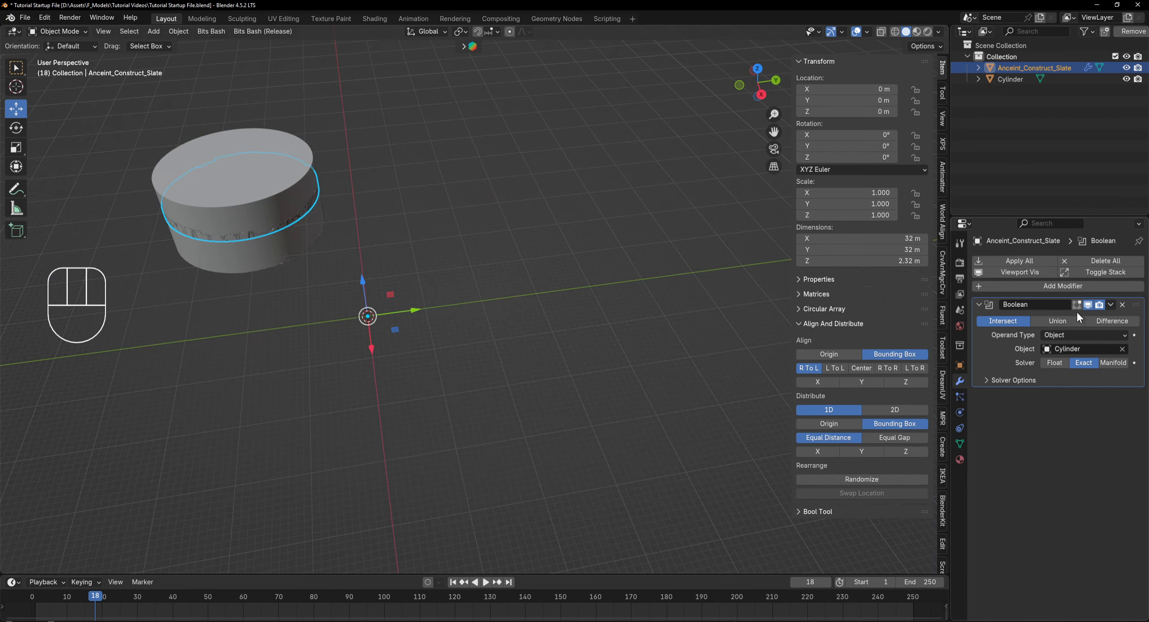
# Step: Shift the cylinder along the Y axis to about Y -29.3 m to change which slate area is cut
pyautogui.keyDown('shift'); pyautogui.moveTo(346, 256); pyautogui.dragTo(641, 321, button='middle'); pyautogui.keyUp('shift')
pyautogui.scroll(3, 482, 269)
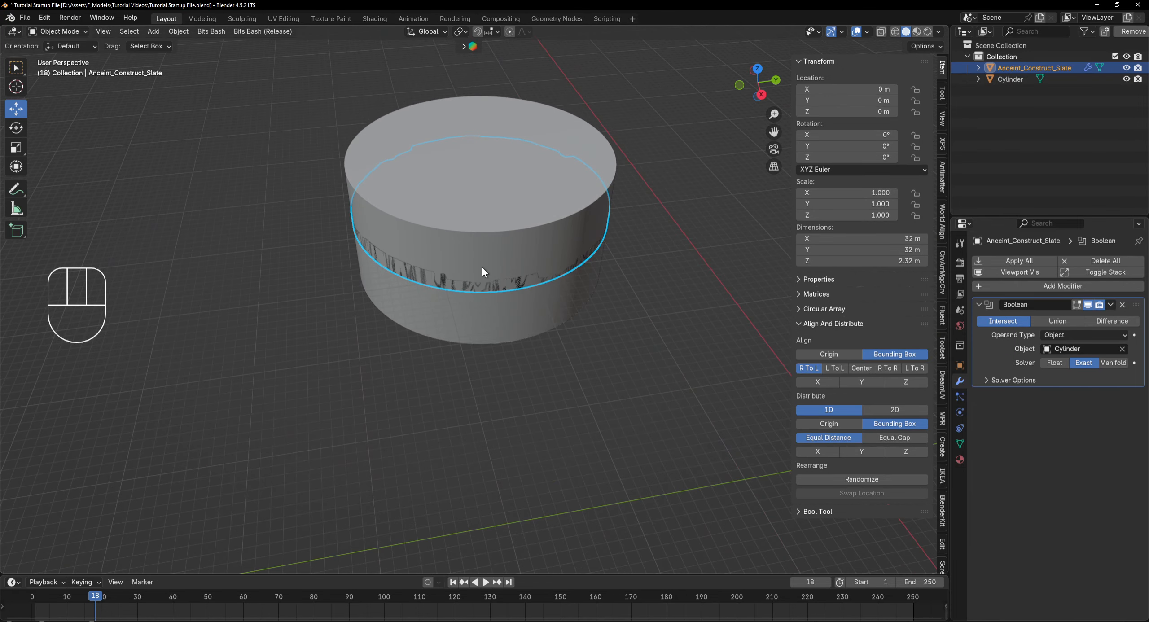
pyautogui.keyDown('shift'); pyautogui.moveTo(507, 288); pyautogui.dragTo(520, 392, button='middle'); pyautogui.keyUp('shift')
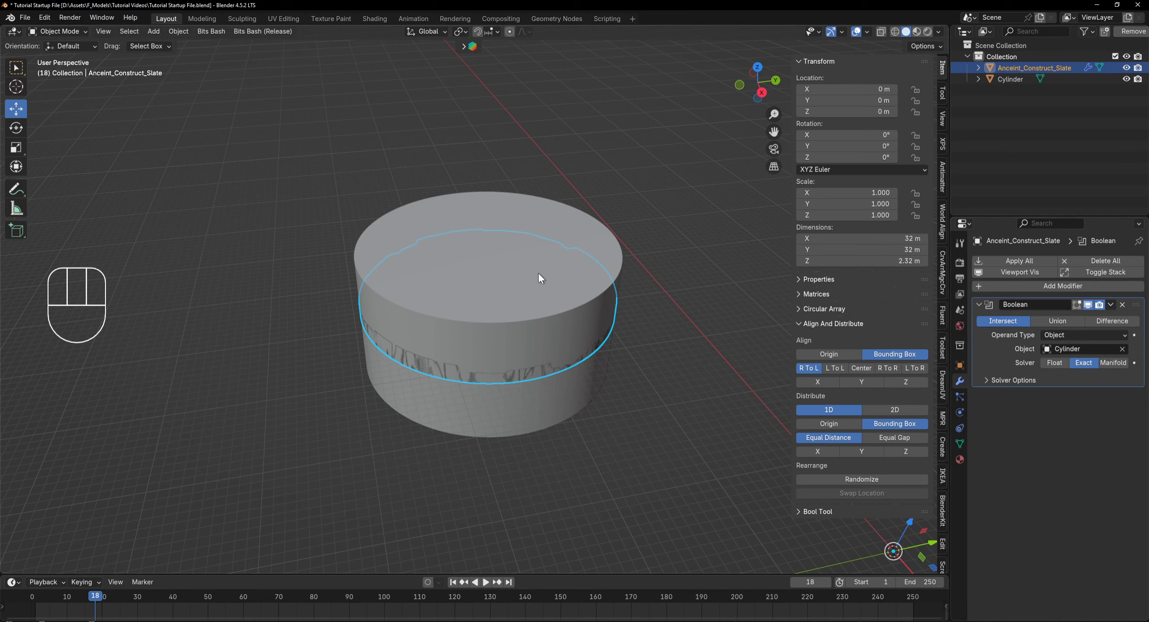
pyautogui.click(552, 262)
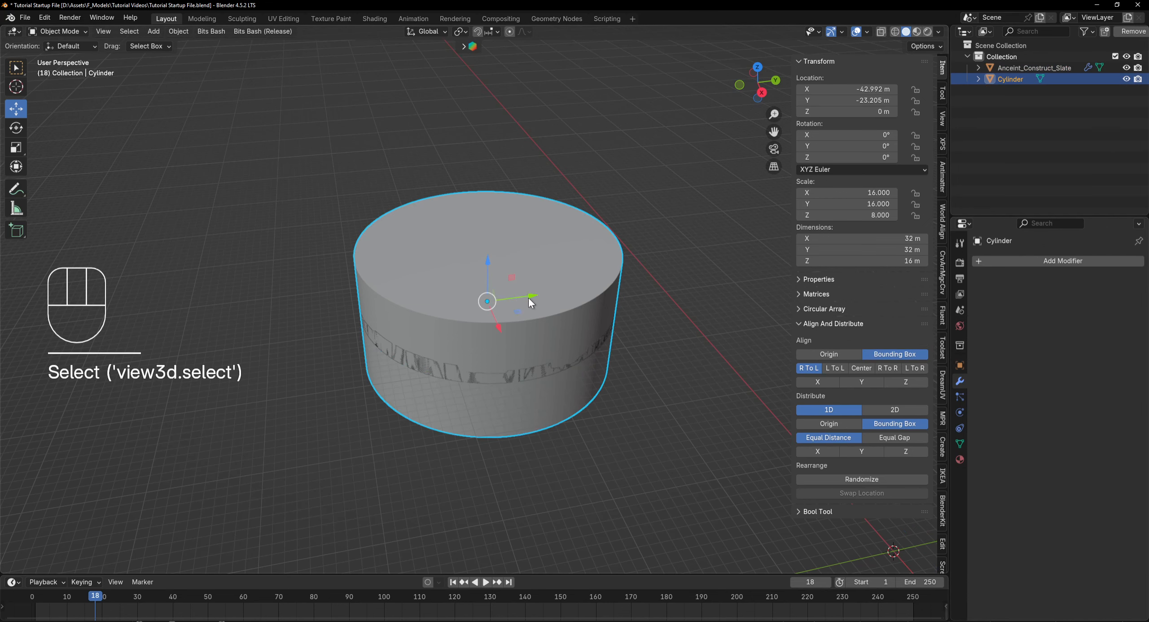
pyautogui.moveTo(530, 296); pyautogui.dragTo(634, 331)
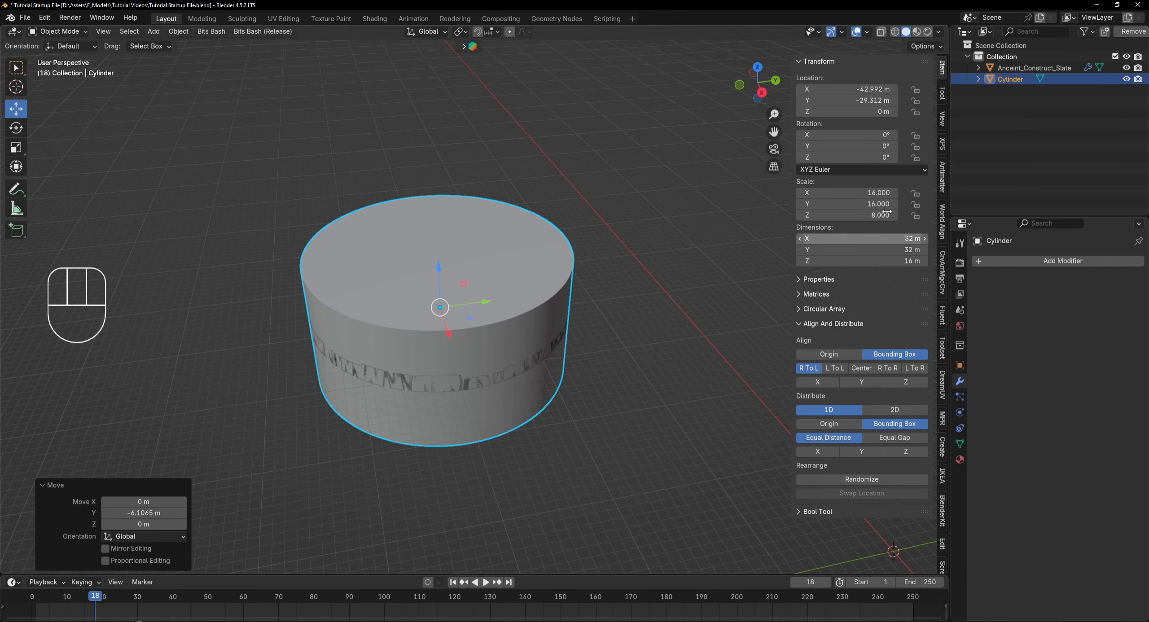
# Step: Compare the full slate with the cut piece by switching the Boolean's viewport display off and on again
pyautogui.click(1014, 71)
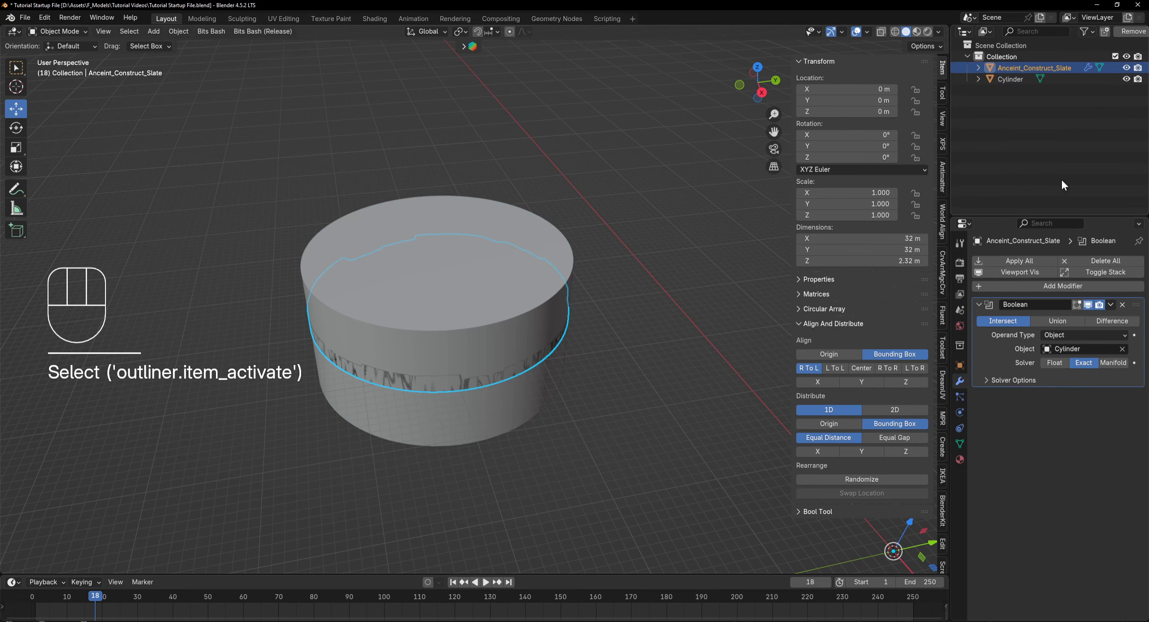
pyautogui.click(1087, 305)
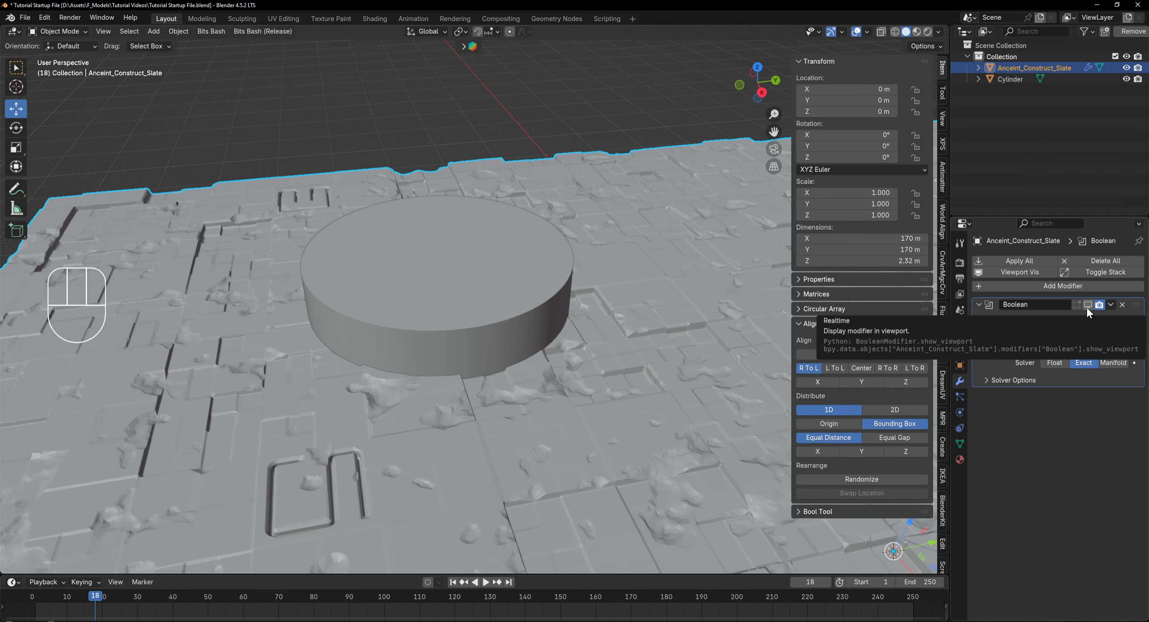
pyautogui.click(1091, 306)
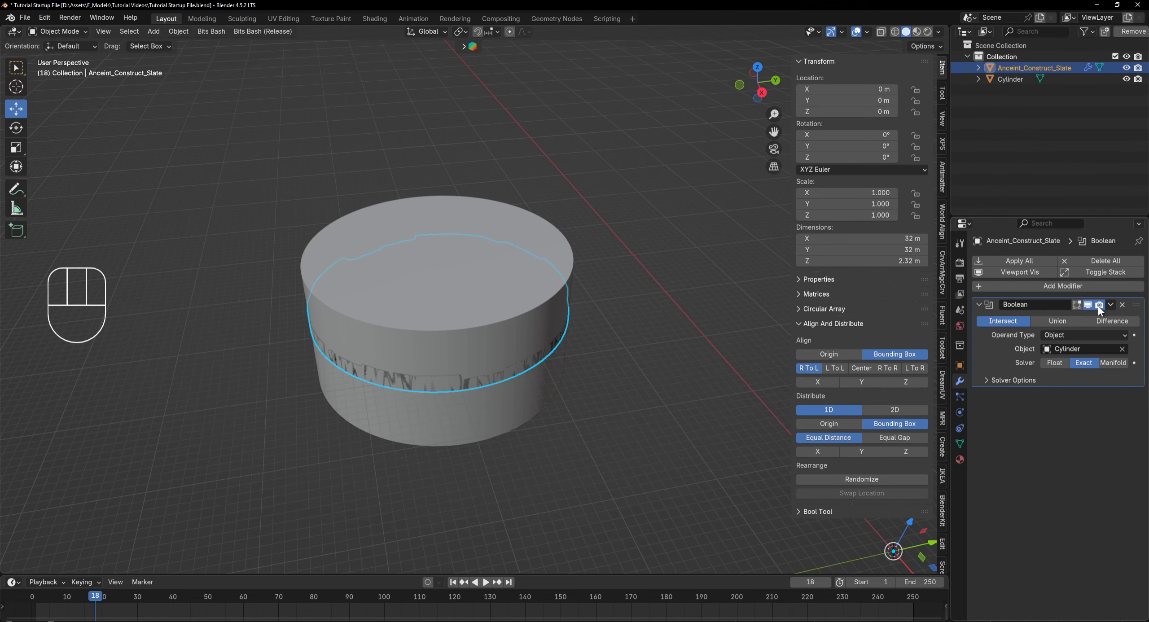
pyautogui.click(1099, 305)
pyautogui.click(1088, 306)
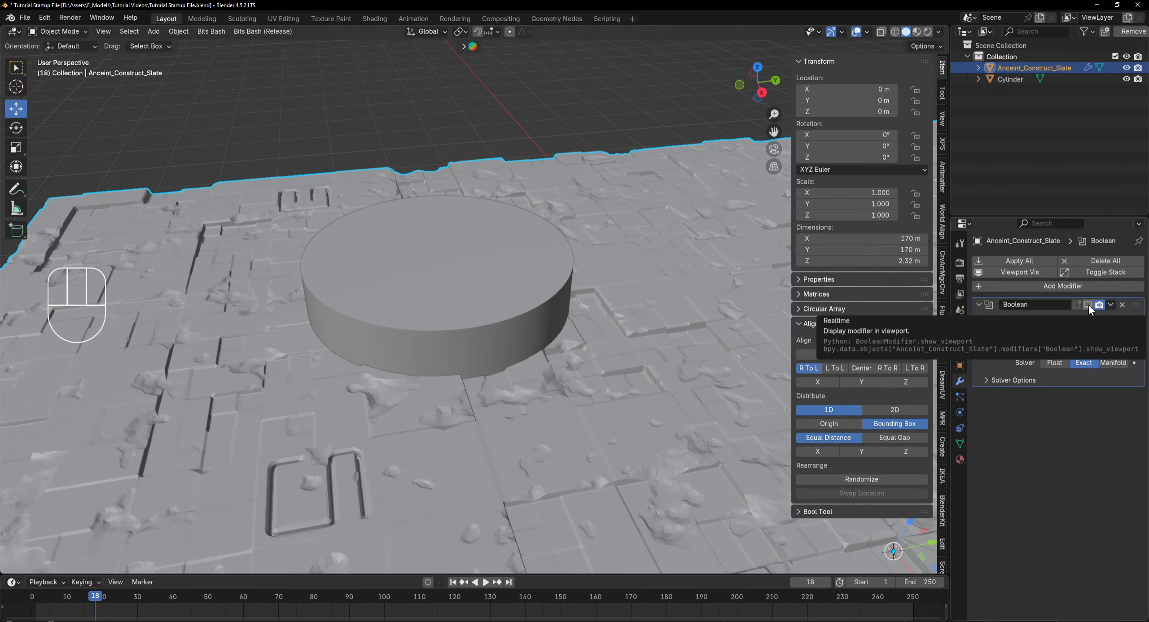
pyautogui.click(1088, 305)
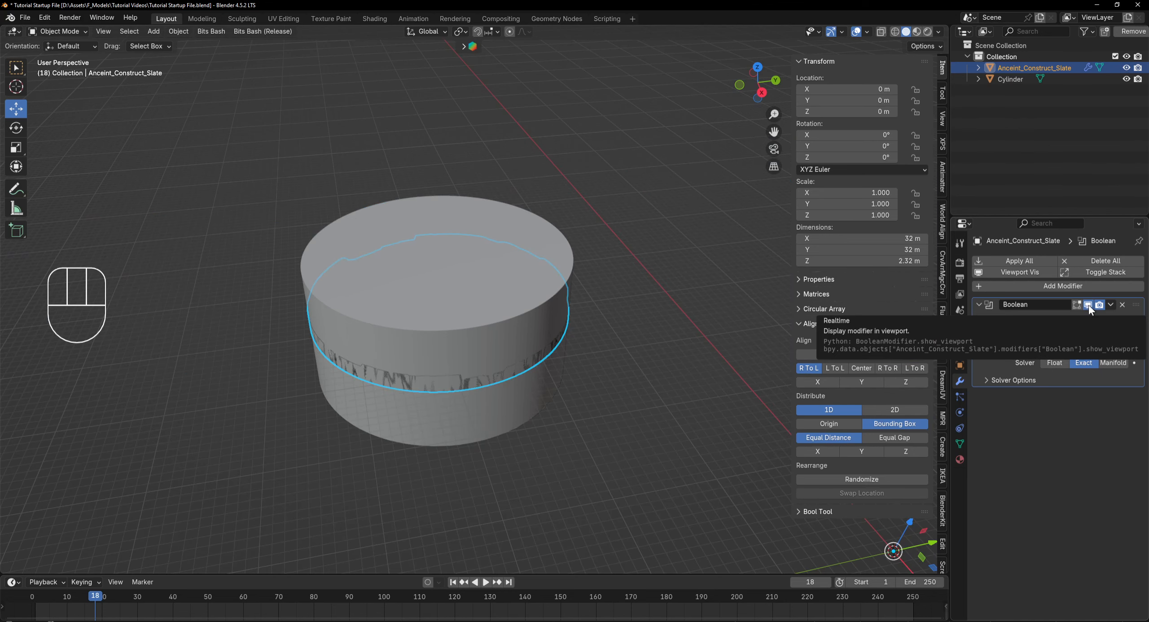
# Step: Briefly hide and show the cylinder to check the cut piece inside it
pyautogui.click(477, 217)
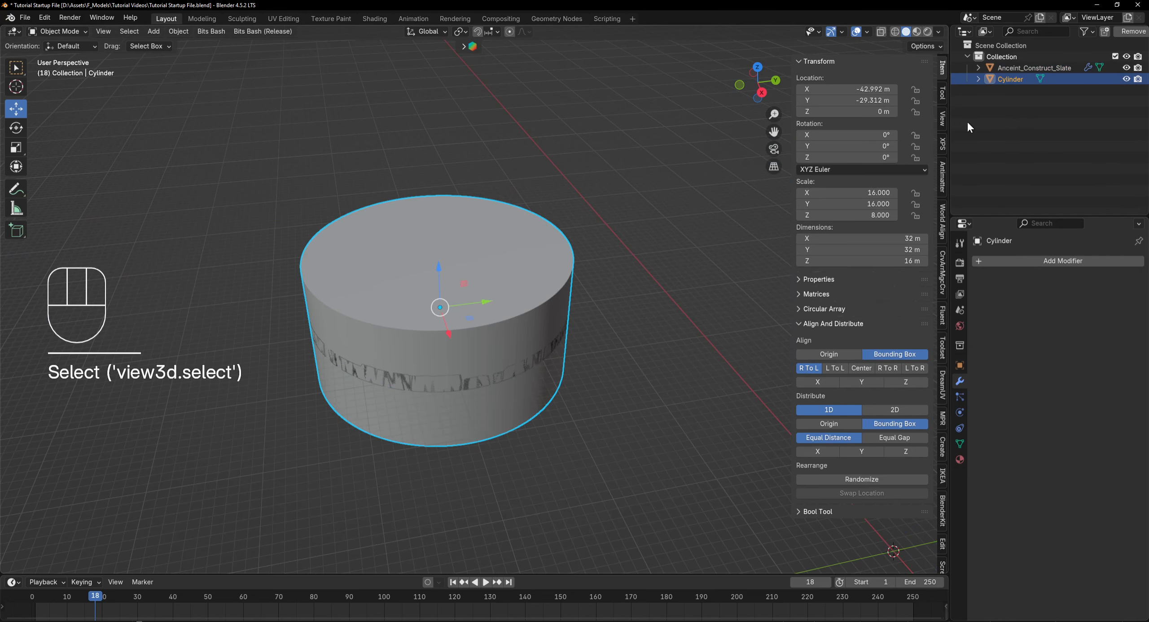
pyautogui.click(1126, 79)
pyautogui.click(1126, 79)
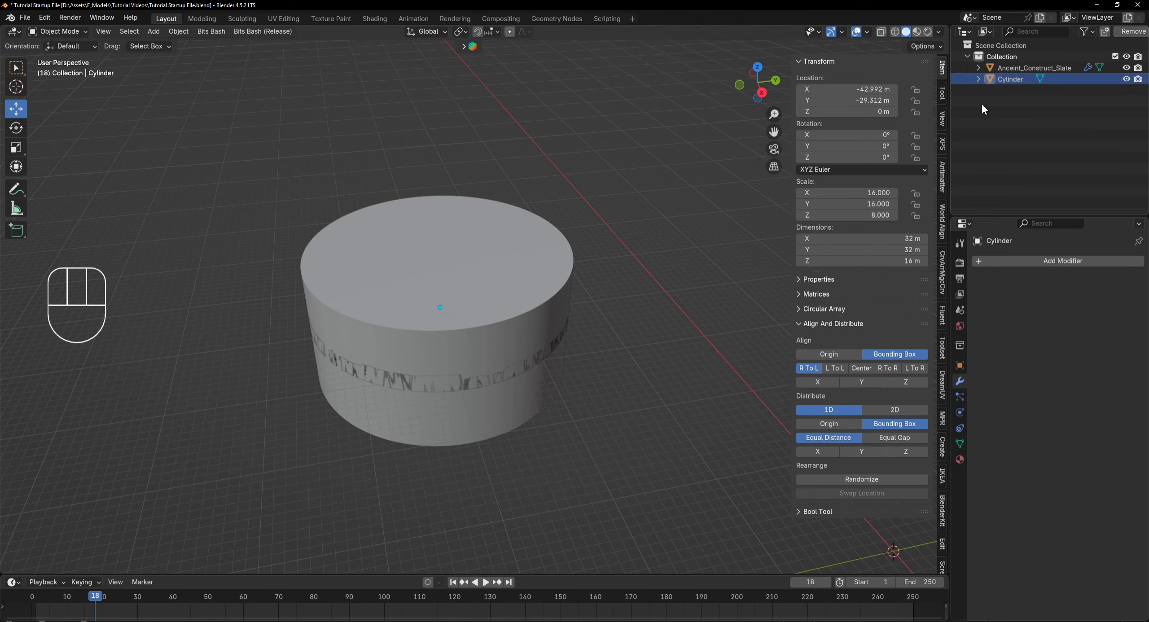
# Step: Export only the selected Boolean-cut slate as an STL named "base topper F"
pyautogui.click(1022, 67)
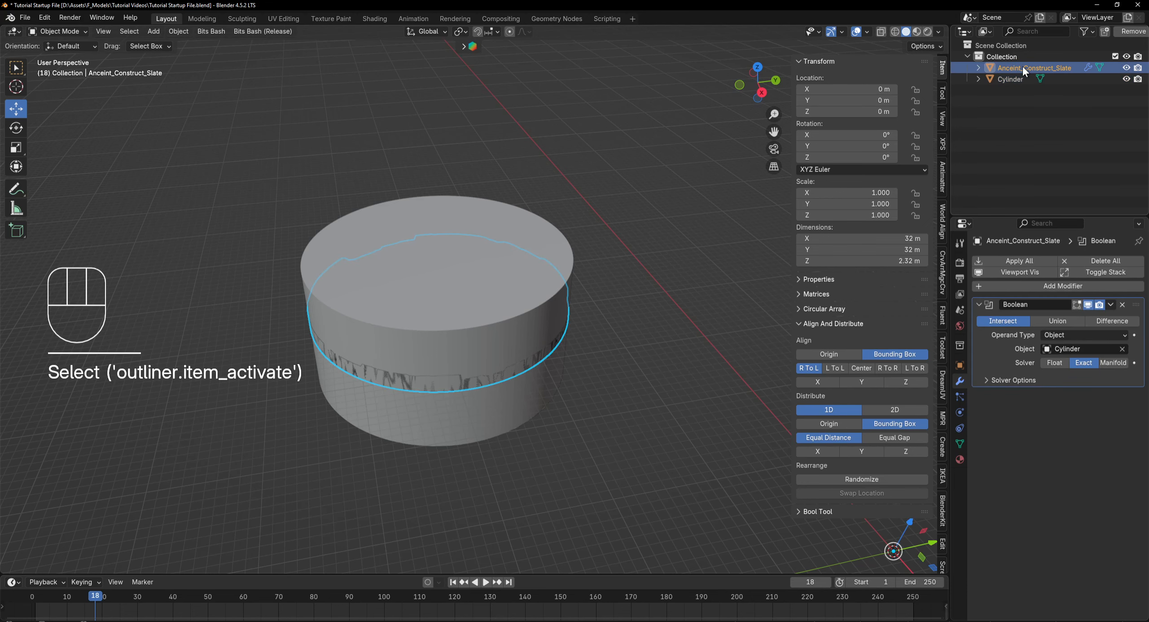
pyautogui.click(45, 18)
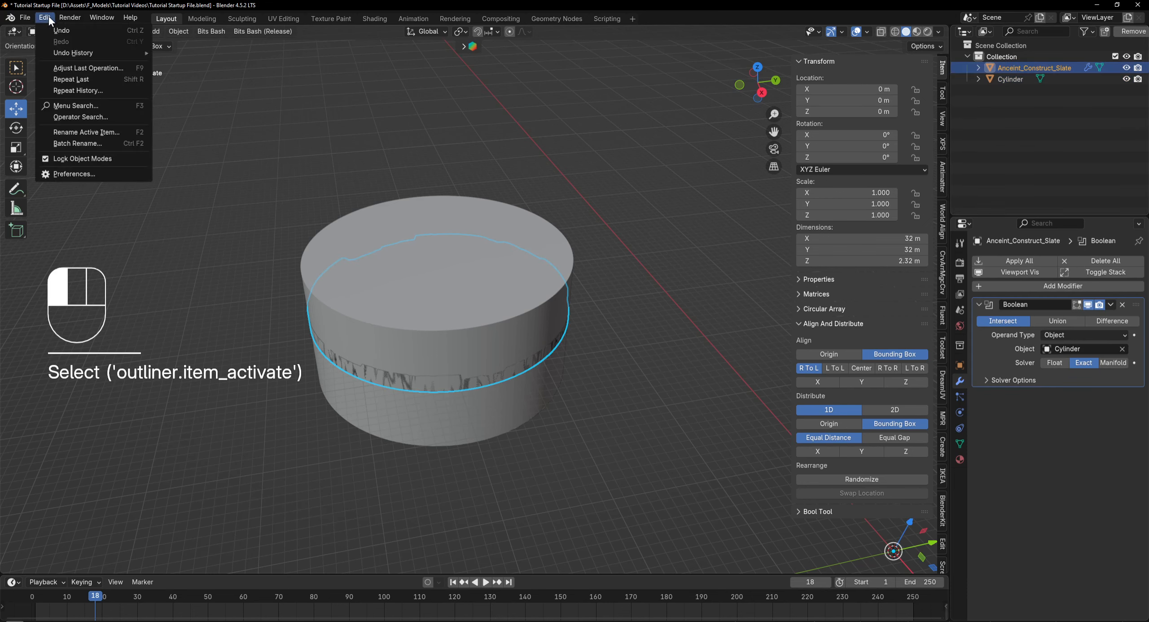
pyautogui.moveTo(67, 191)
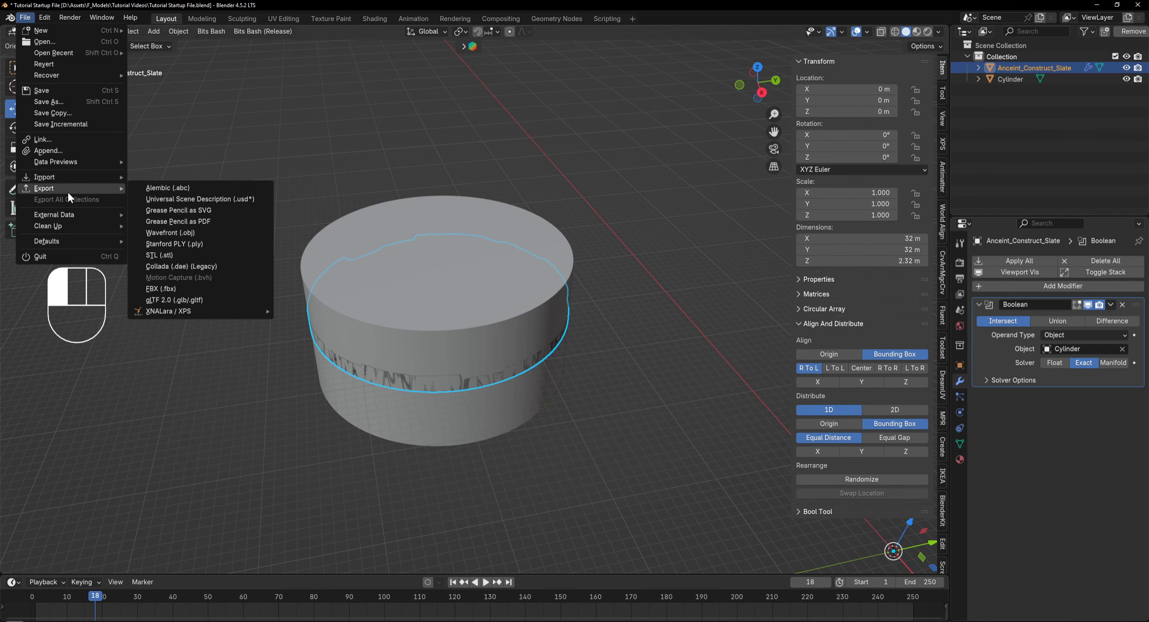
pyautogui.click(196, 251)
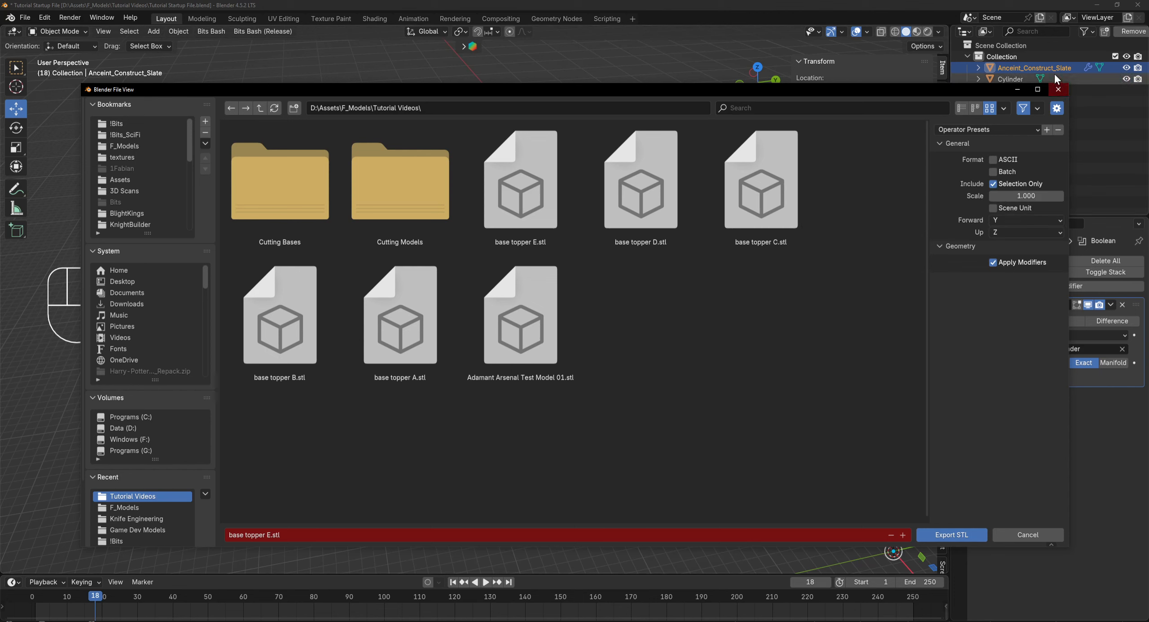
pyautogui.click(356, 540)
pyautogui.moveTo(331, 535); pyautogui.dragTo(265, 540)
pyautogui.write('F')
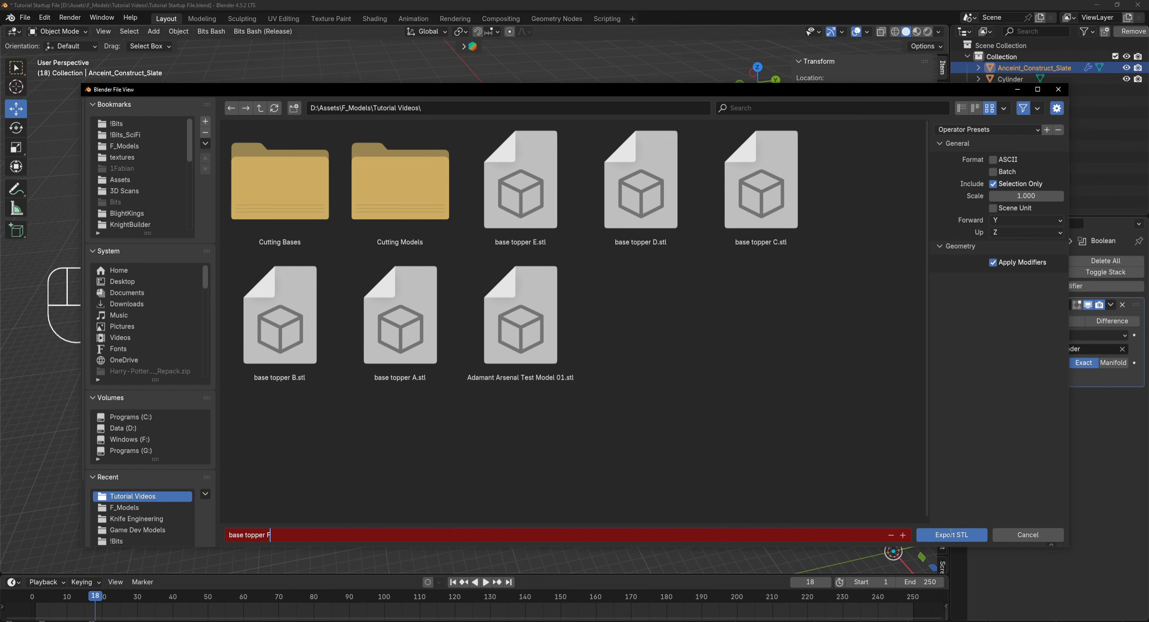
pyautogui.click(952, 535)
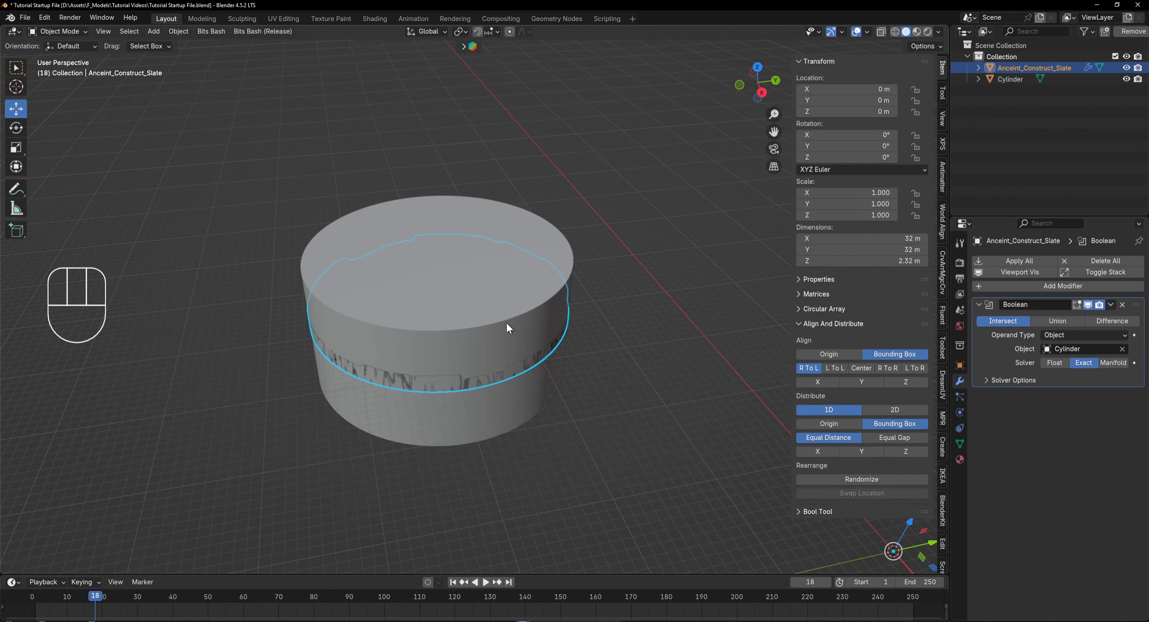
# Step: Hide the cylinder in the viewport and select the newly cut round slate base to inspect its surface
pyautogui.click(507, 329)
pyautogui.click(1126, 79)
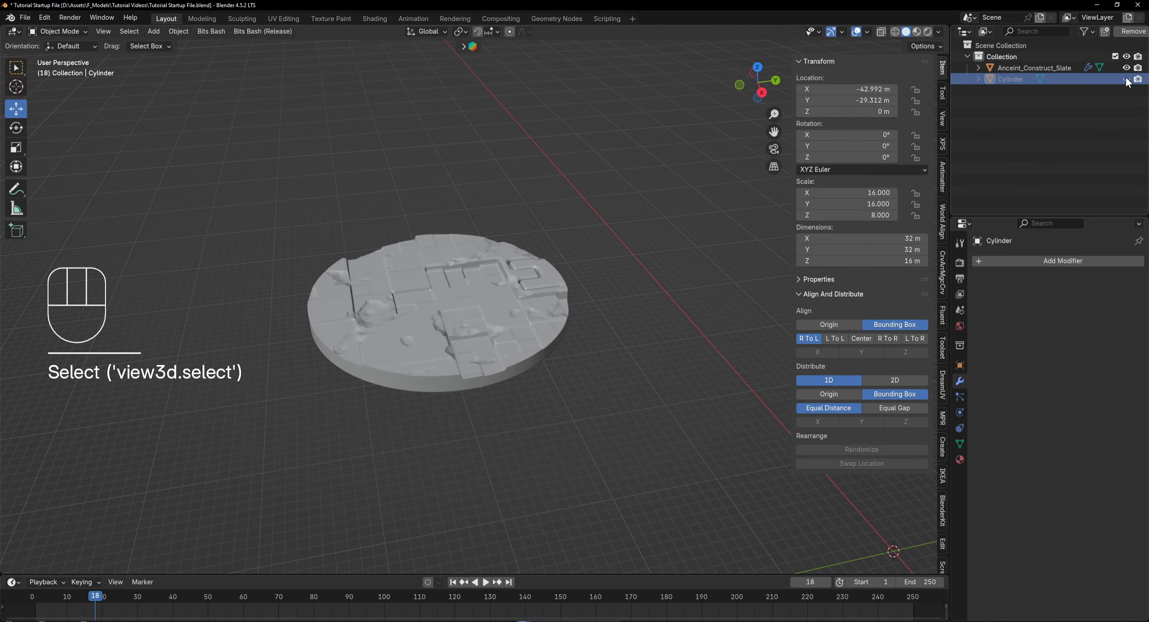
pyautogui.scroll(3, 351, 366)
pyautogui.moveTo(512, 360); pyautogui.dragTo(553, 358, button='middle')
pyautogui.click(352, 353)
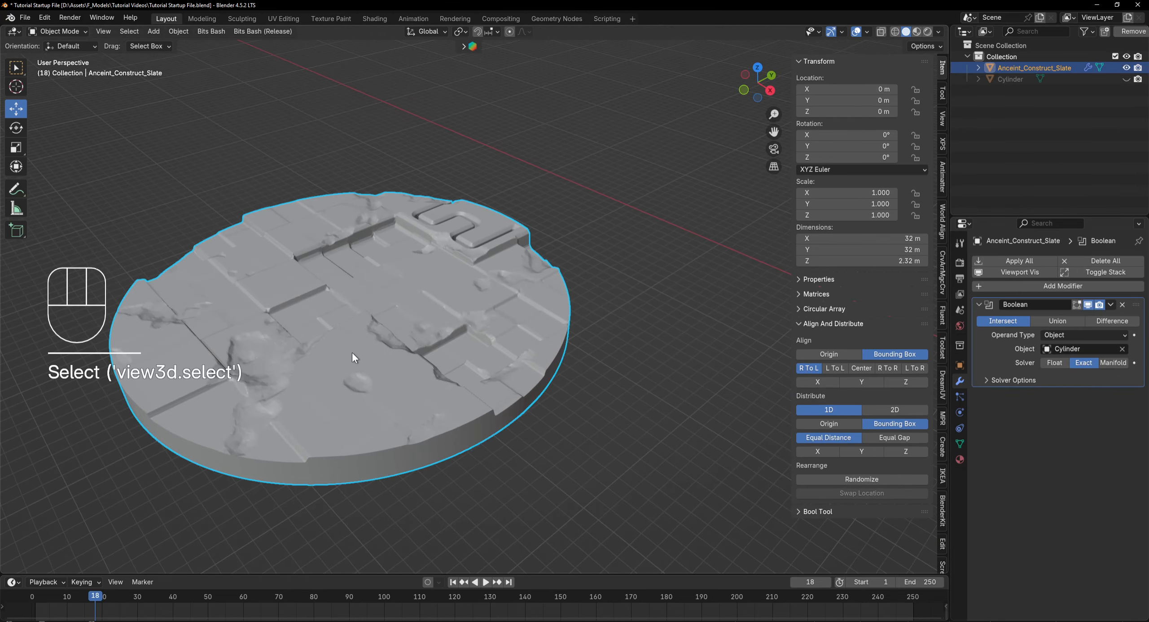
pyautogui.scroll(-2, 349, 345)
pyautogui.scroll(-2, 509, 368)
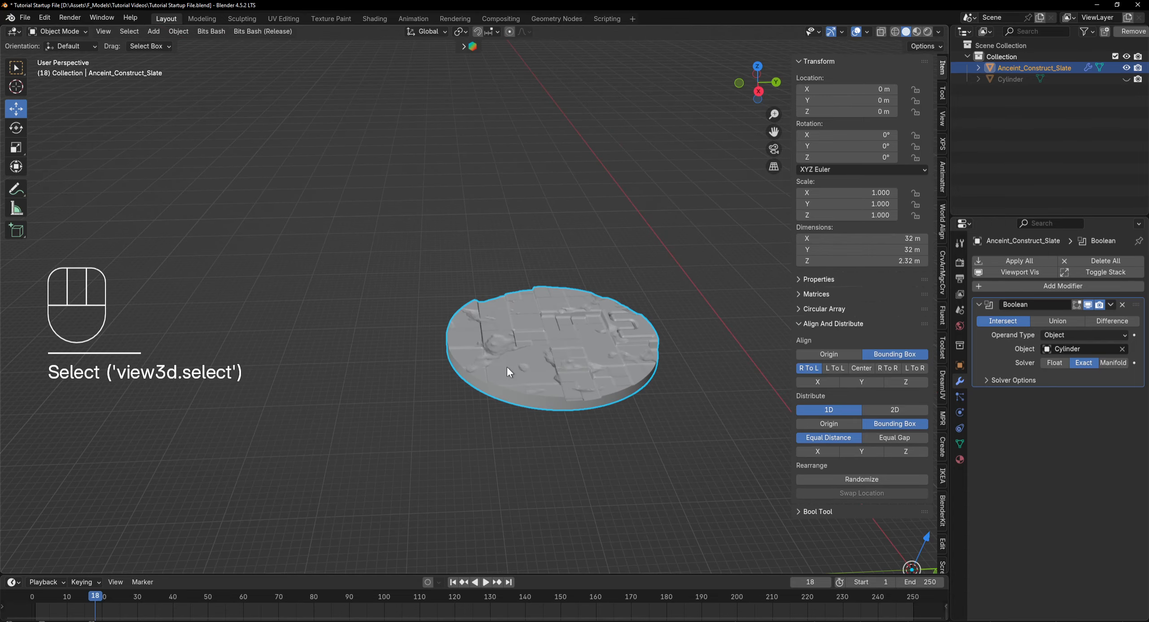